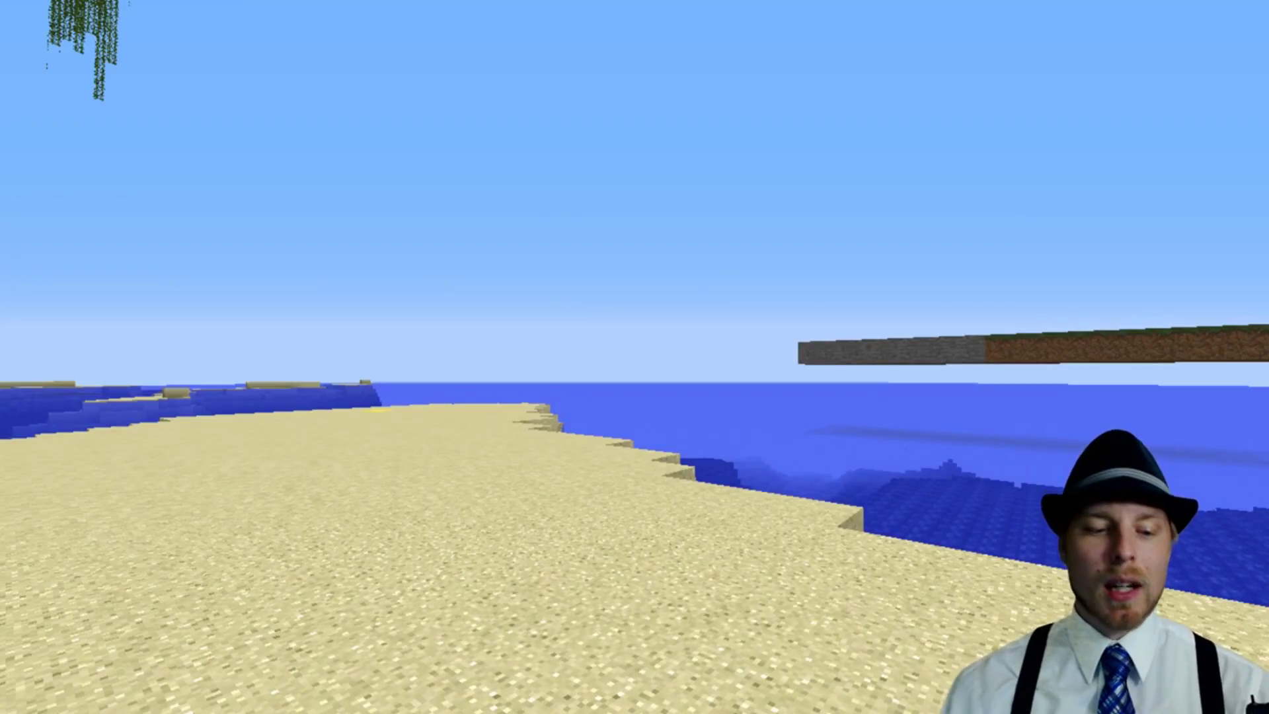
Return to first-person view on the beach with health, hunger and hotbar visible
{"action": "key", "text": "F1"}
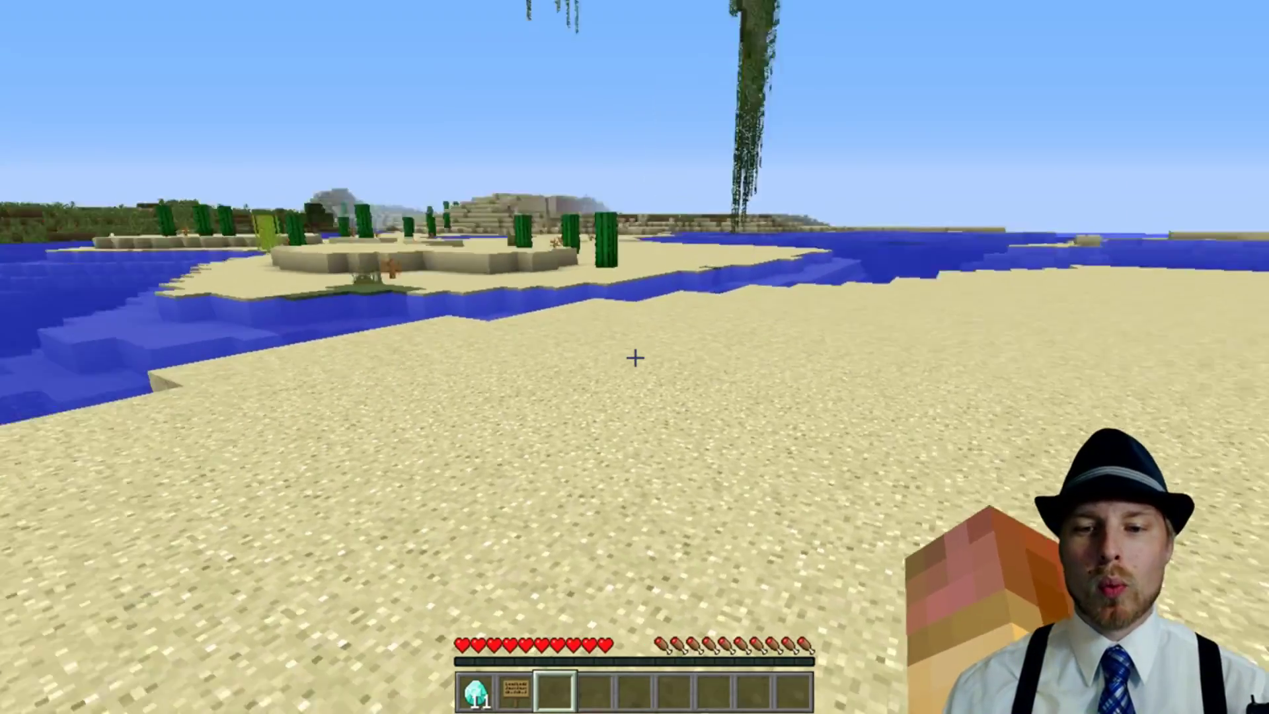
Reload Time Is Money with /tm reload, then start an /atm command for your player
{"action": "key", "text": "slash"}
{"action": "type", "text": "tm reload"}
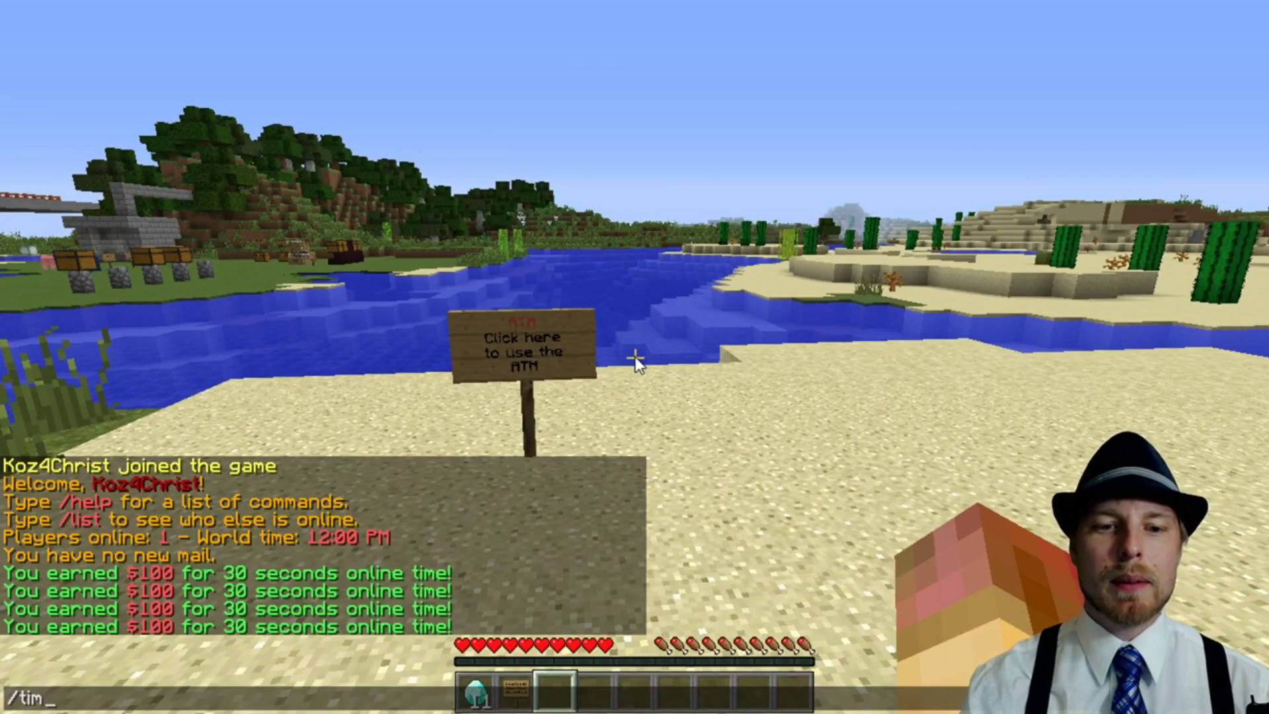
{"action": "key", "text": "Return"}
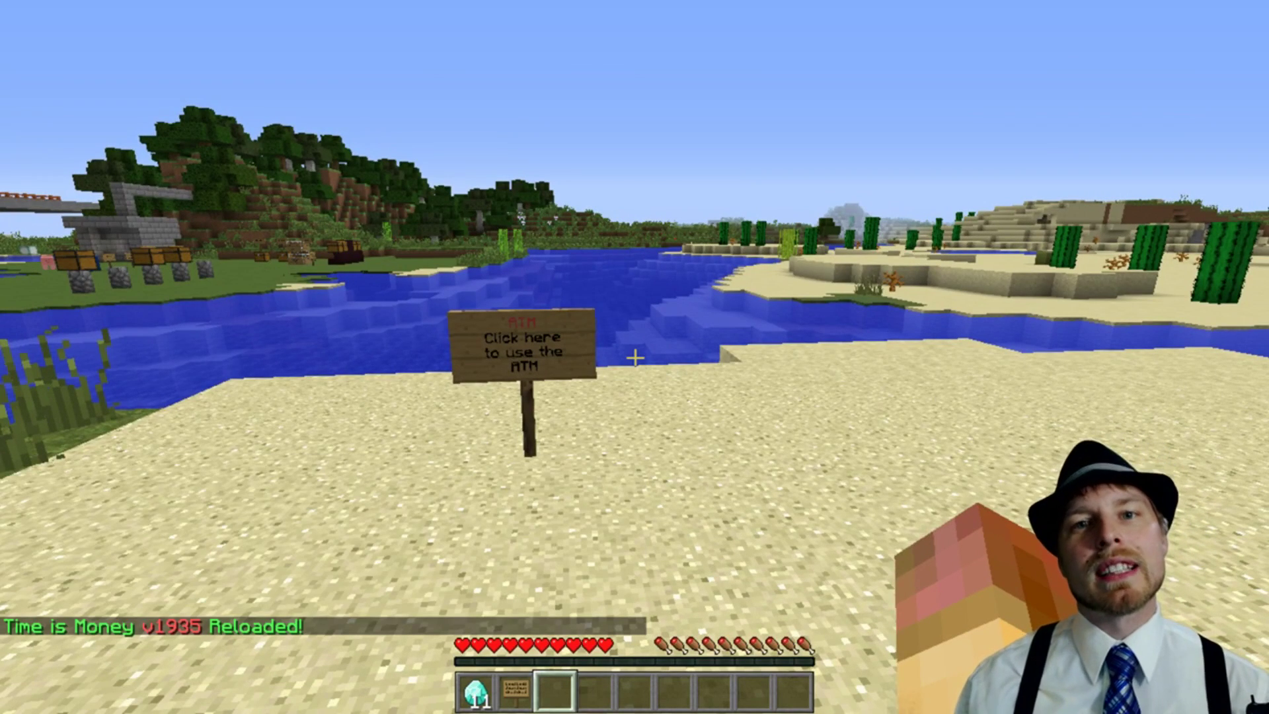
{"action": "key", "text": "slash"}
{"action": "type", "text": "atm"}
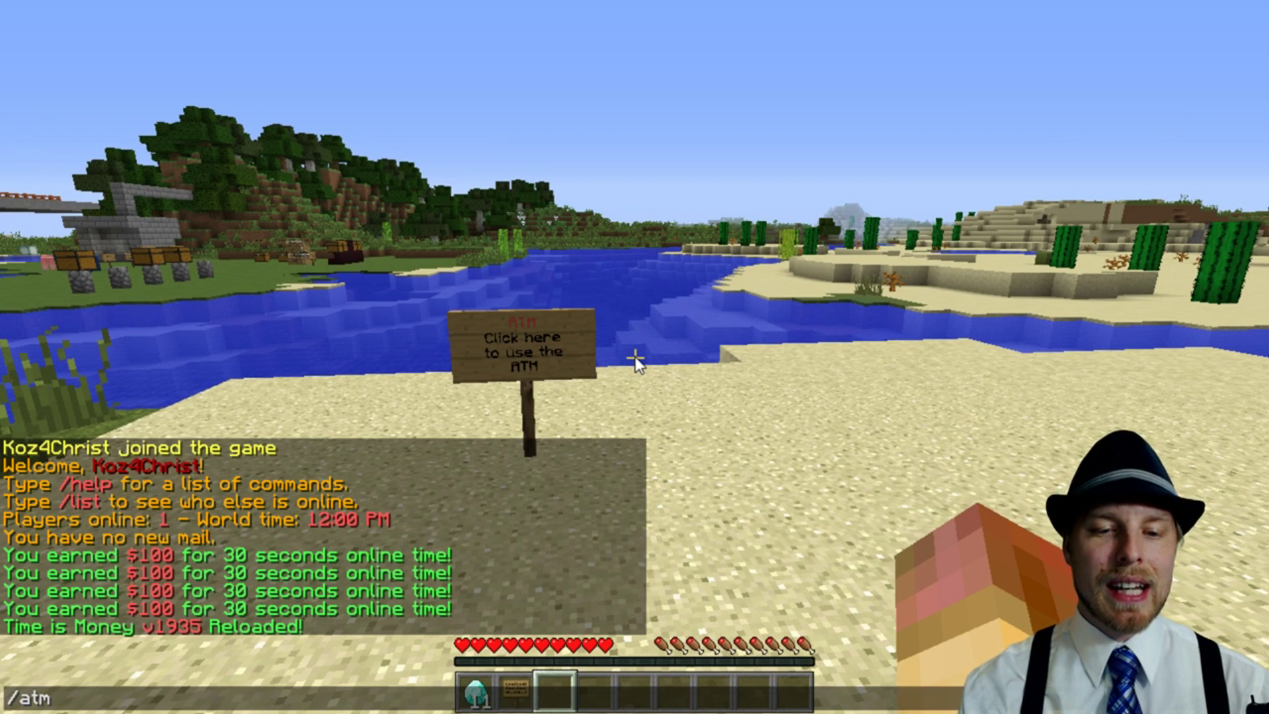
{"action": "type", "text": " koz"}
Open your own ATM, read the $1,200 bank balance, and close it
{"action": "key", "text": "Tab"}
{"action": "key", "text": "Return"}
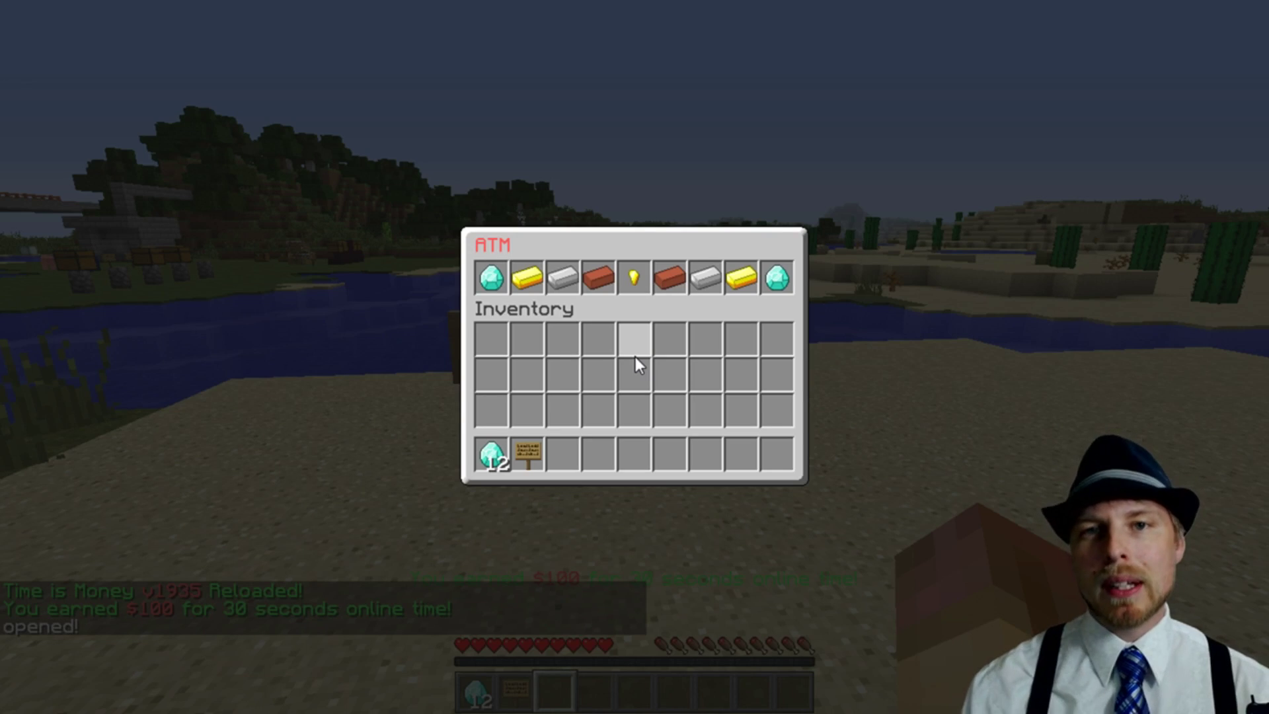
{"action": "mouse_move", "coordinate": [637, 271]}
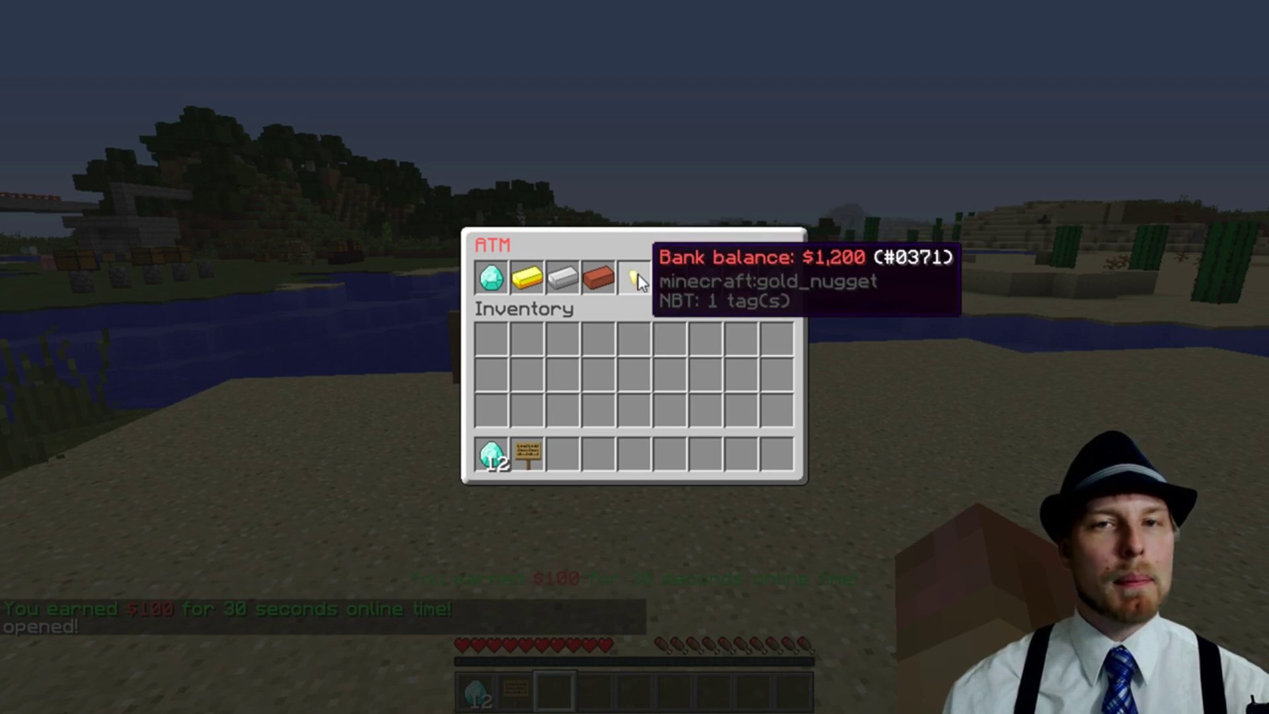
{"action": "key", "text": "Escape"}
Walk up to the ATM sign on the beach, then back away from it
{"action": "key", "text": "w"}
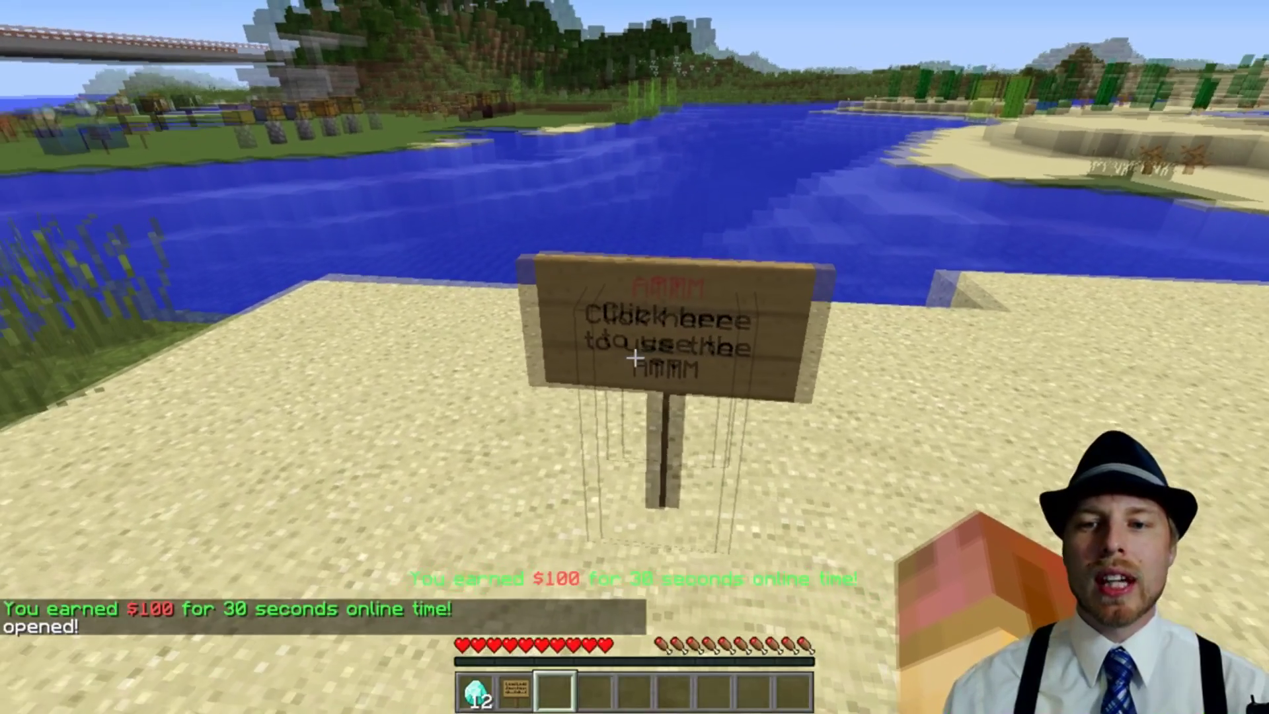
{"action": "key", "text": "w"}
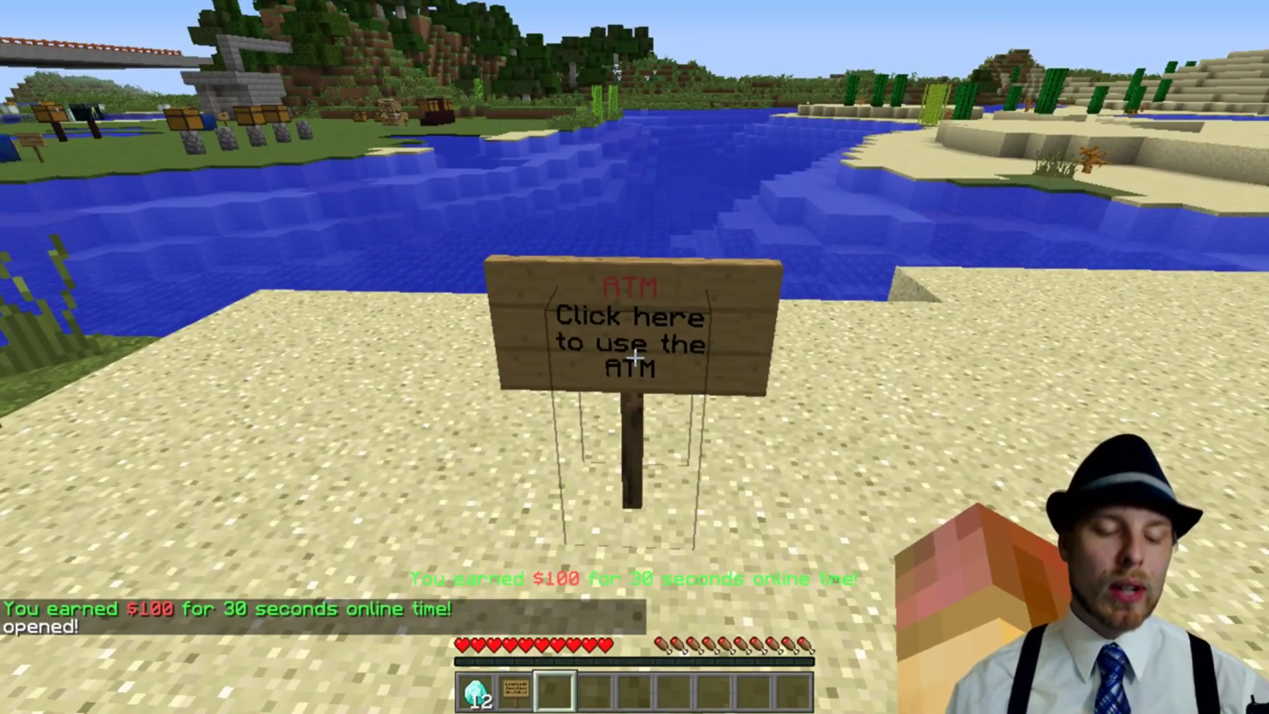
{"action": "key", "text": "s"}
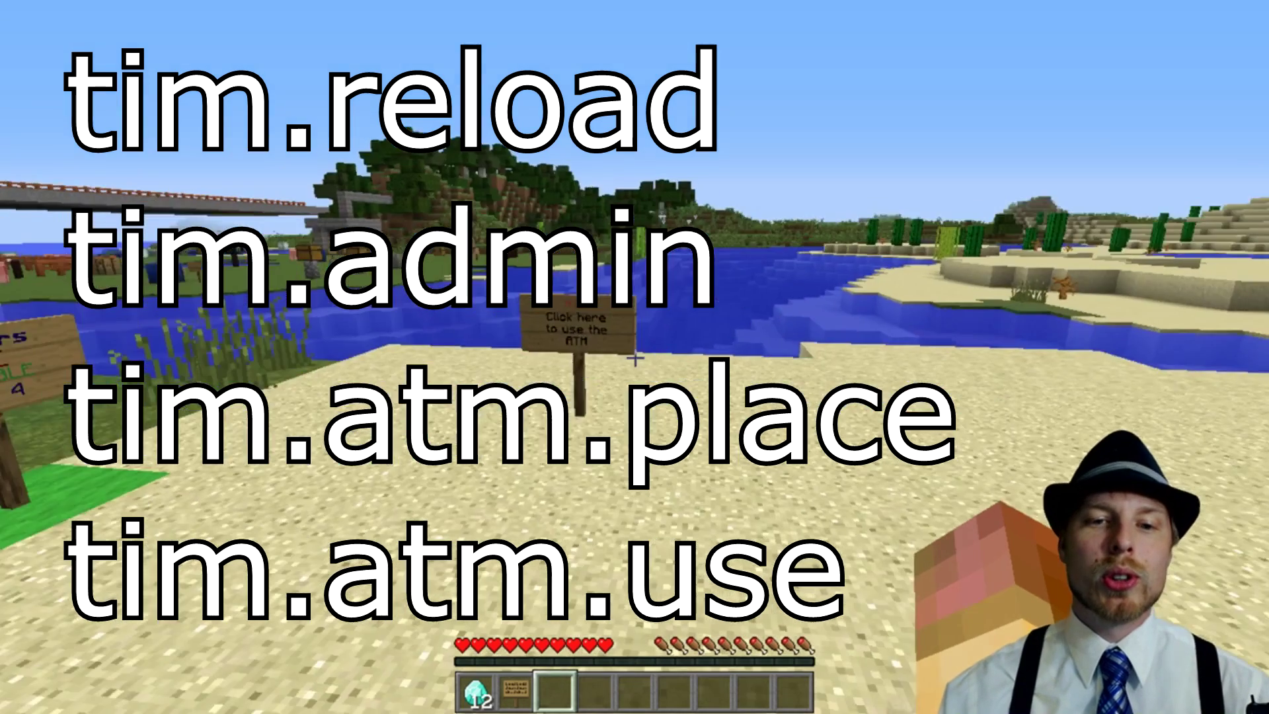
{"action": "key", "text": "w"}
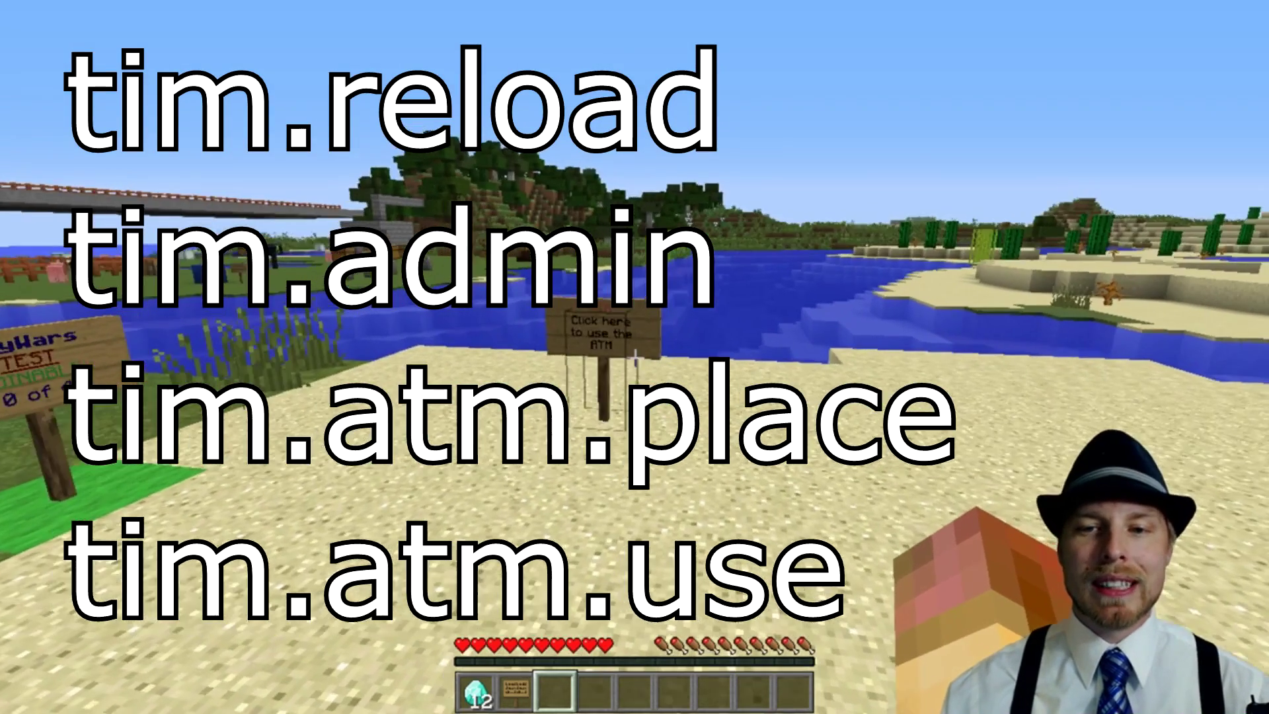
Hold a sign and place it beside the first ATM sign
{"action": "key", "text": "2"}
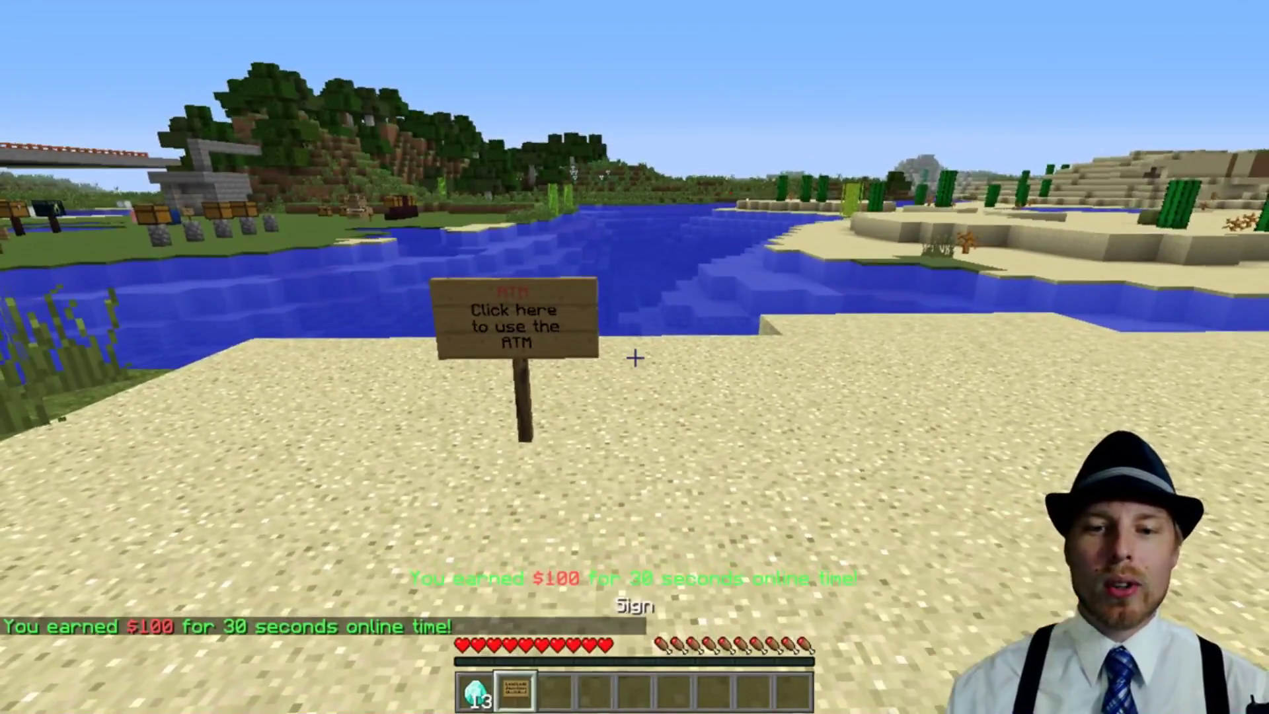
{"action": "key", "text": "w"}
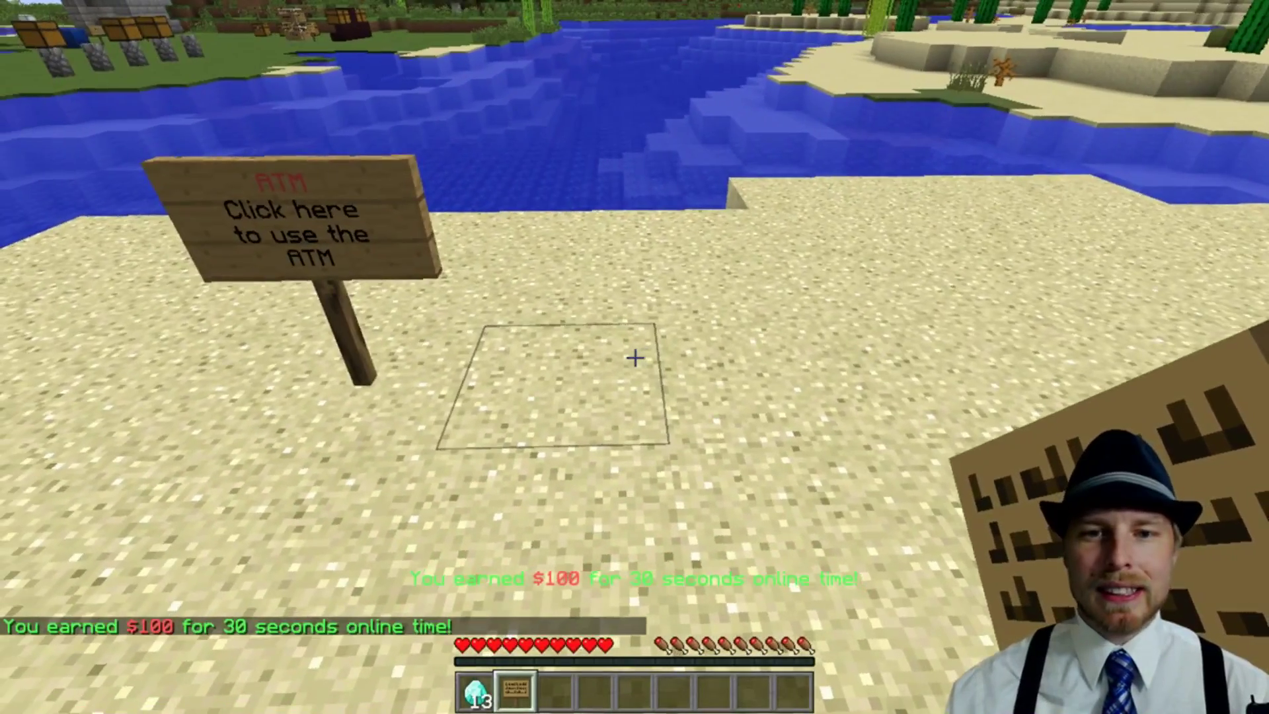
{"action": "right_click", "coordinate": [635, 357]}
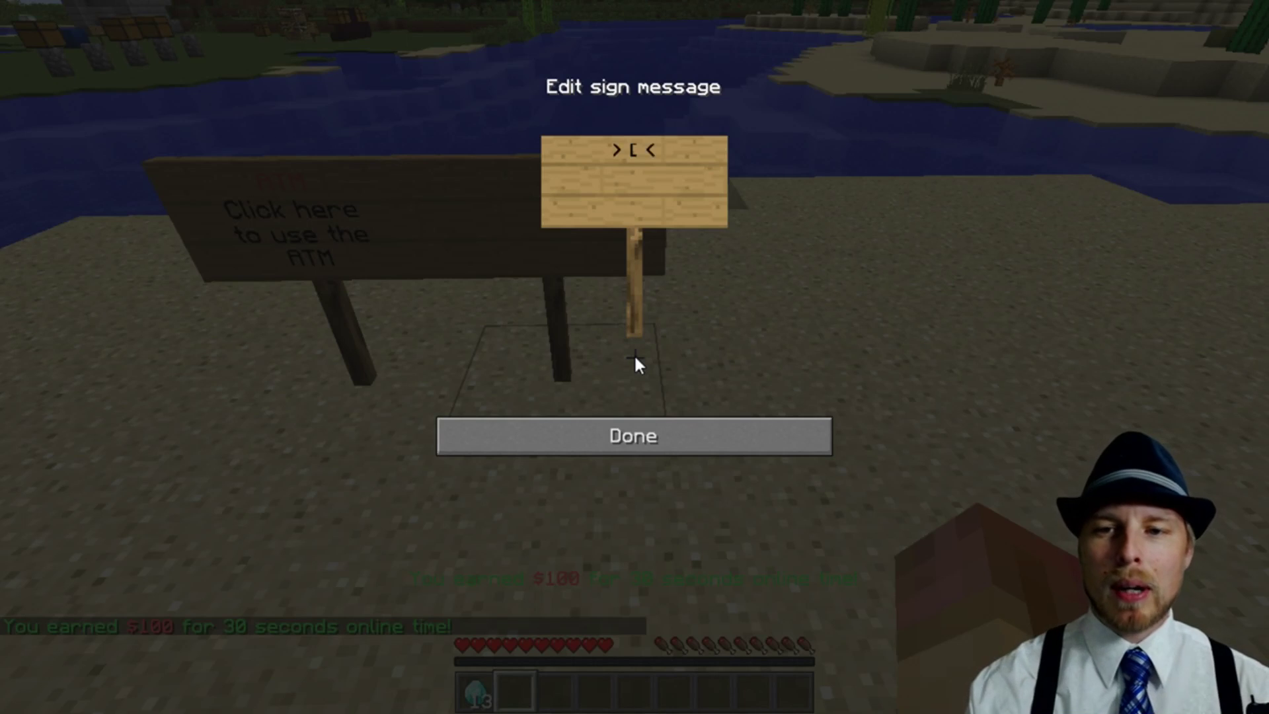
Write '[ATM]', 'Put stuff', 'here', 'anyting' on the sign to create the ATM
{"action": "type", "text": "[ATM]"}
{"action": "key", "text": "Return"}
{"action": "type", "text": "Puw"}
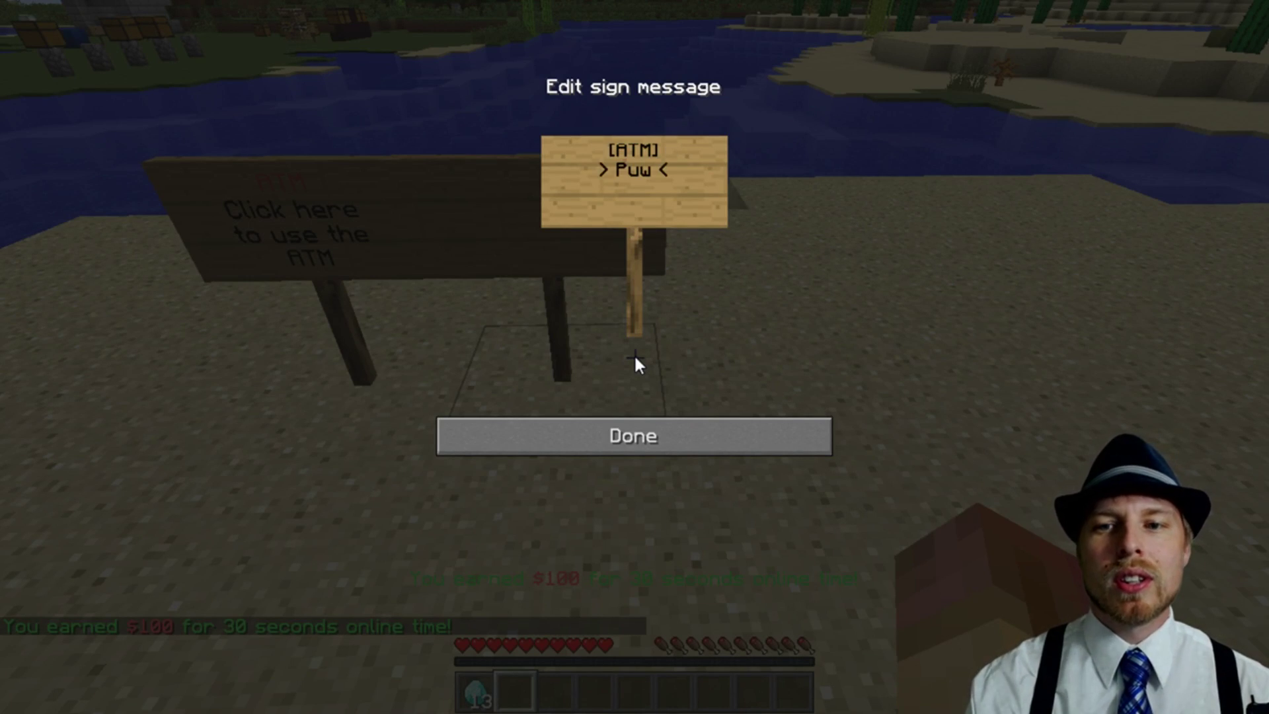
{"action": "key", "text": "BackSpace"}
{"action": "type", "text": "t stuff"}
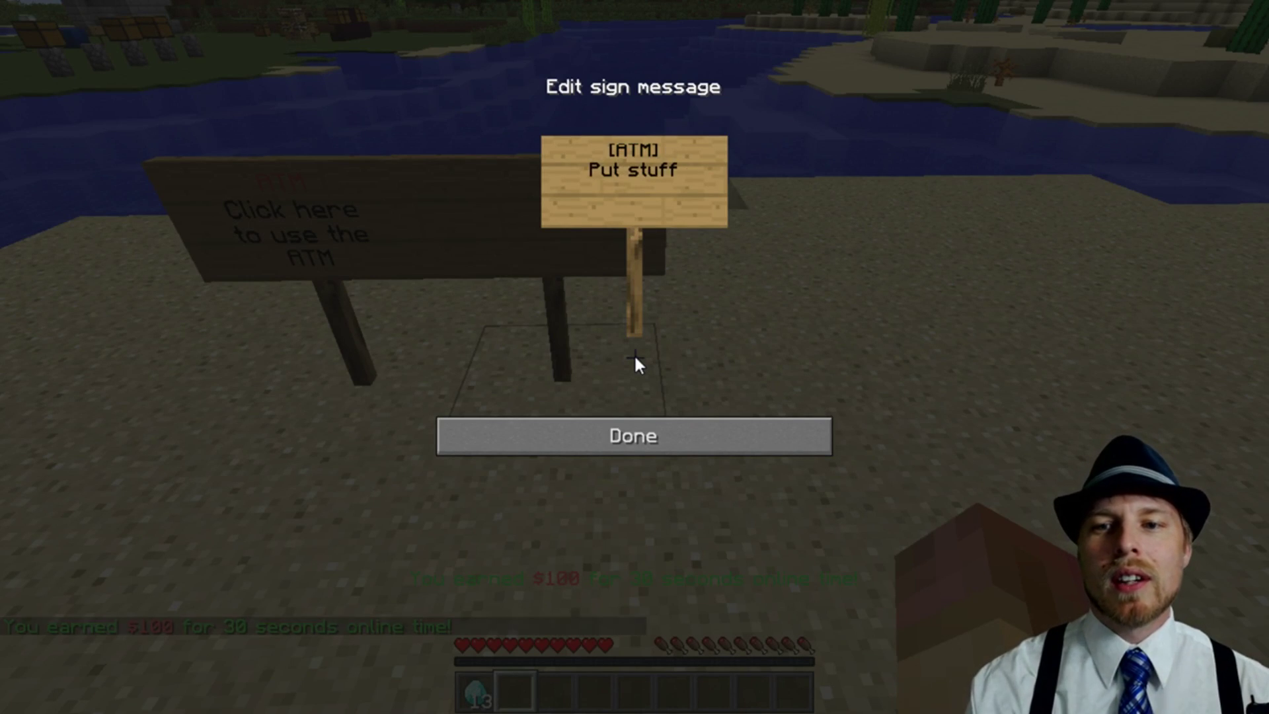
{"action": "key", "text": "Return"}
{"action": "type", "text": "here"}
{"action": "key", "text": "Return"}
{"action": "type", "text": "anyting"}
{"action": "left_click", "coordinate": [633, 433]}
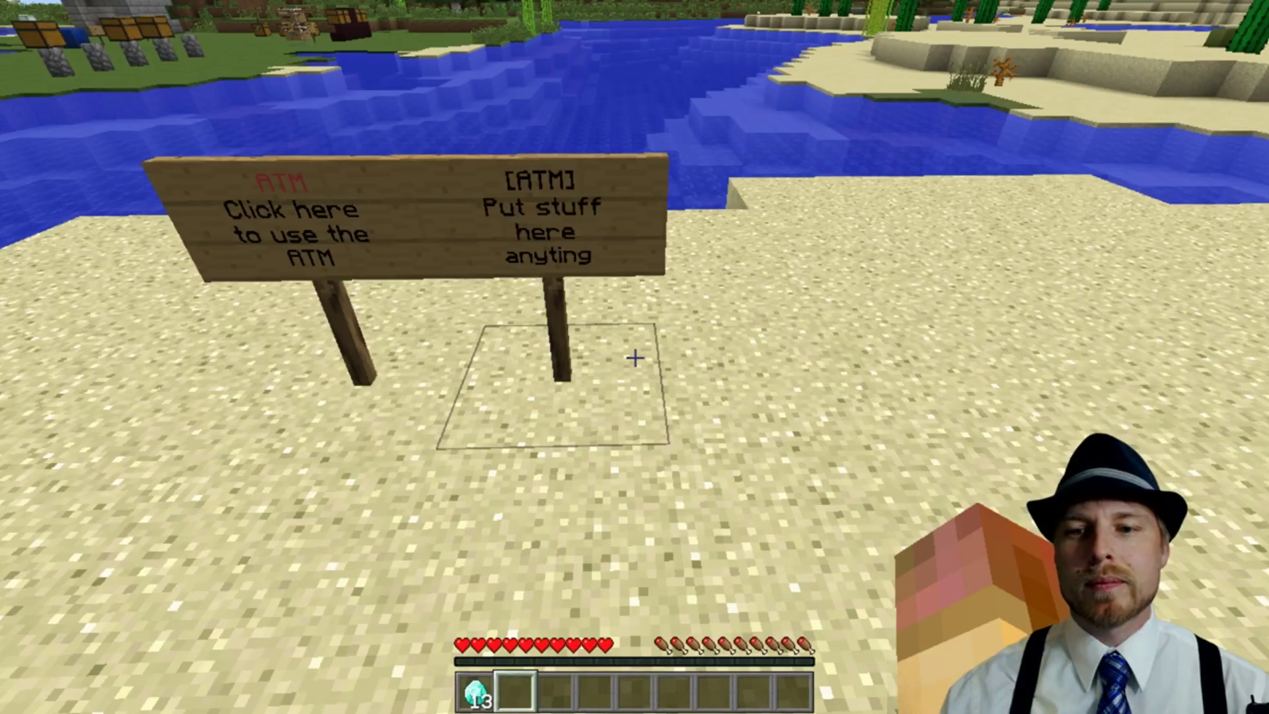
{"action": "key", "text": "w"}
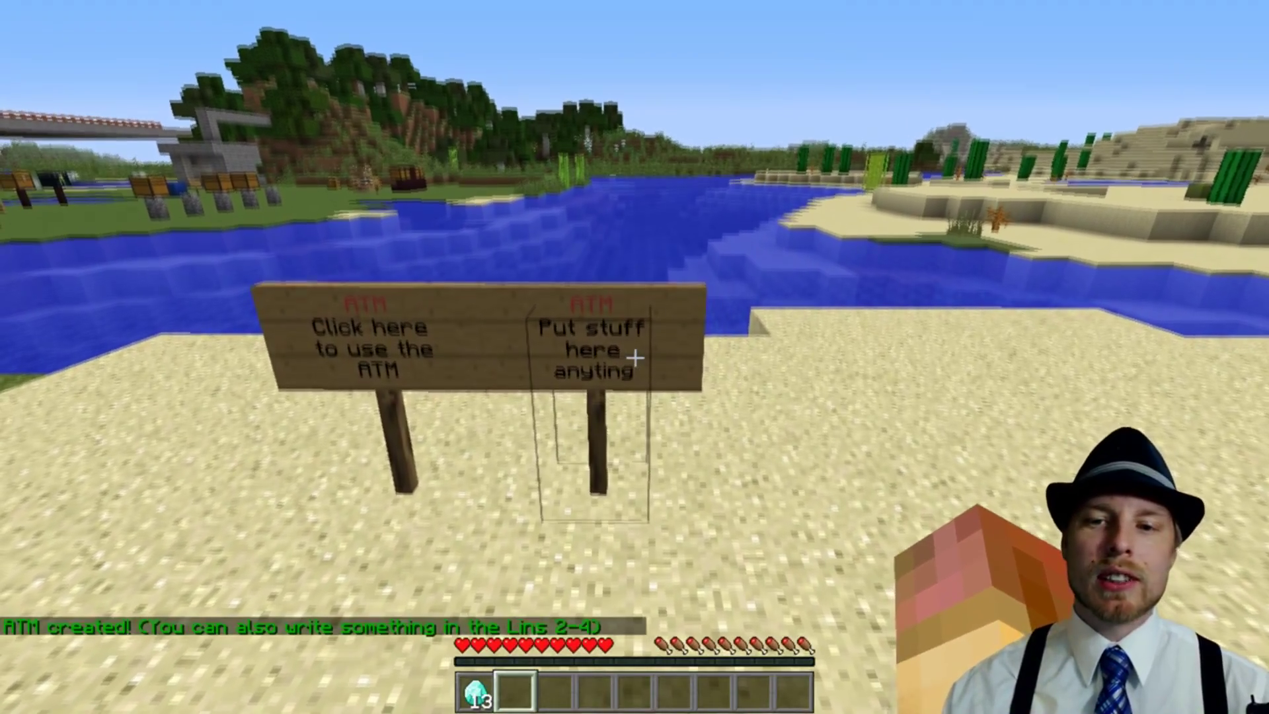
Open the ATM from the new [ATM] sign and read the $1,300 balance
{"action": "right_click", "coordinate": [634, 357]}
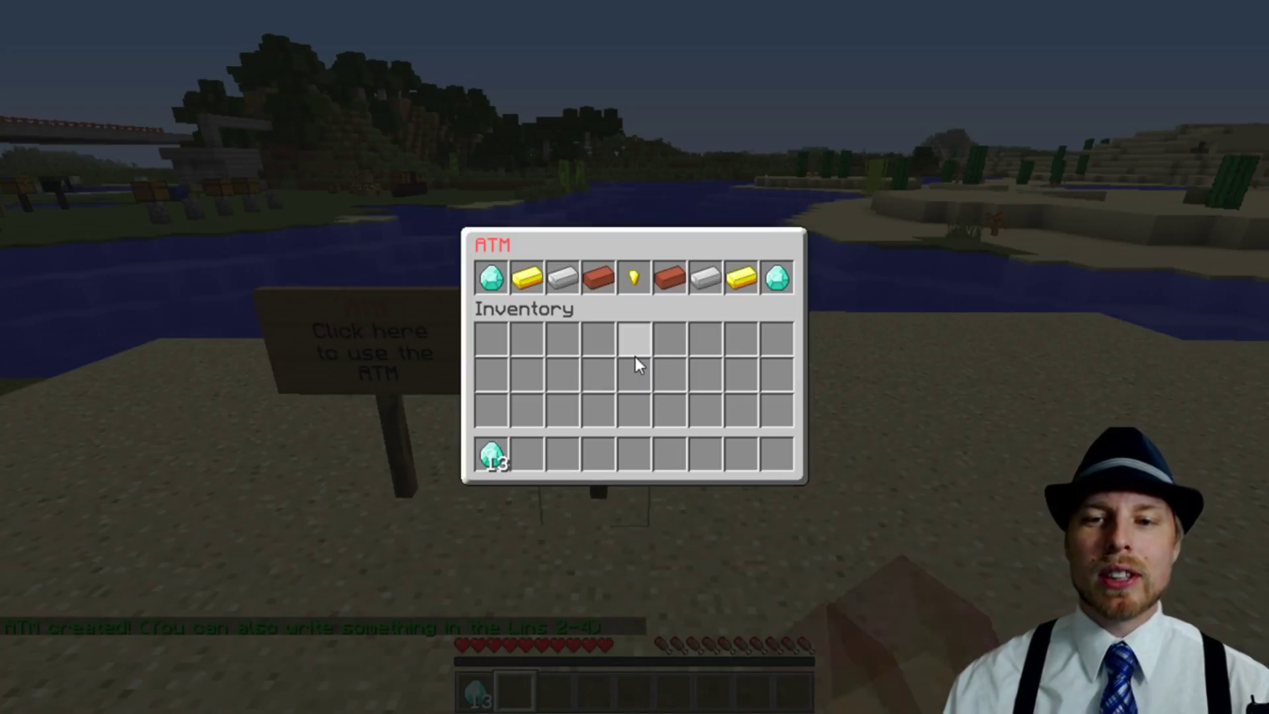
{"action": "mouse_move", "coordinate": [632, 287]}
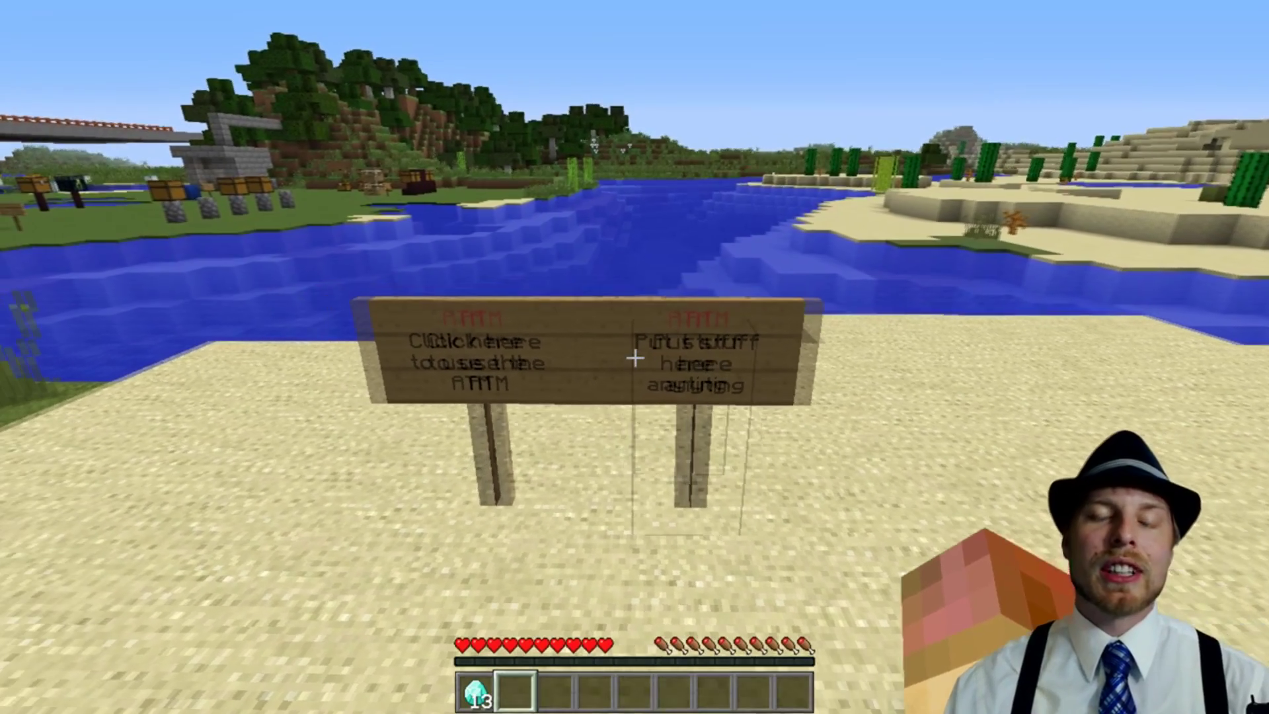
{"action": "key", "text": "s"}
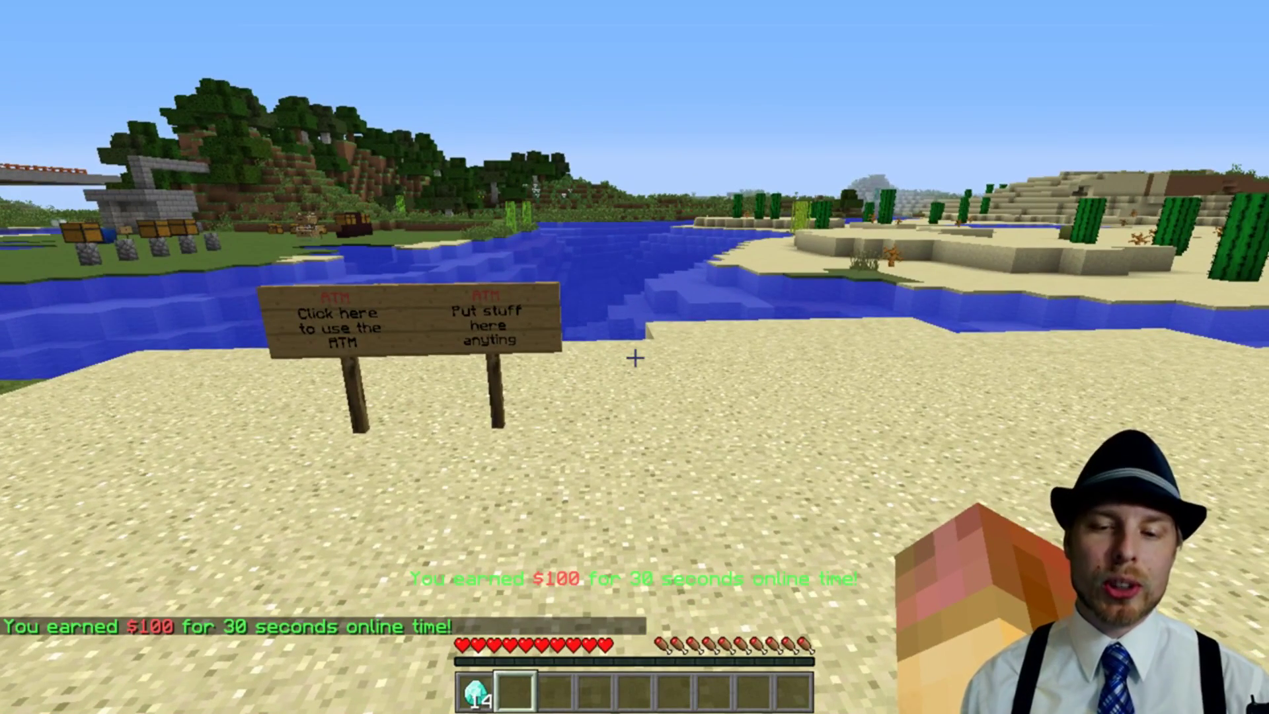
{"action": "key", "text": "s"}
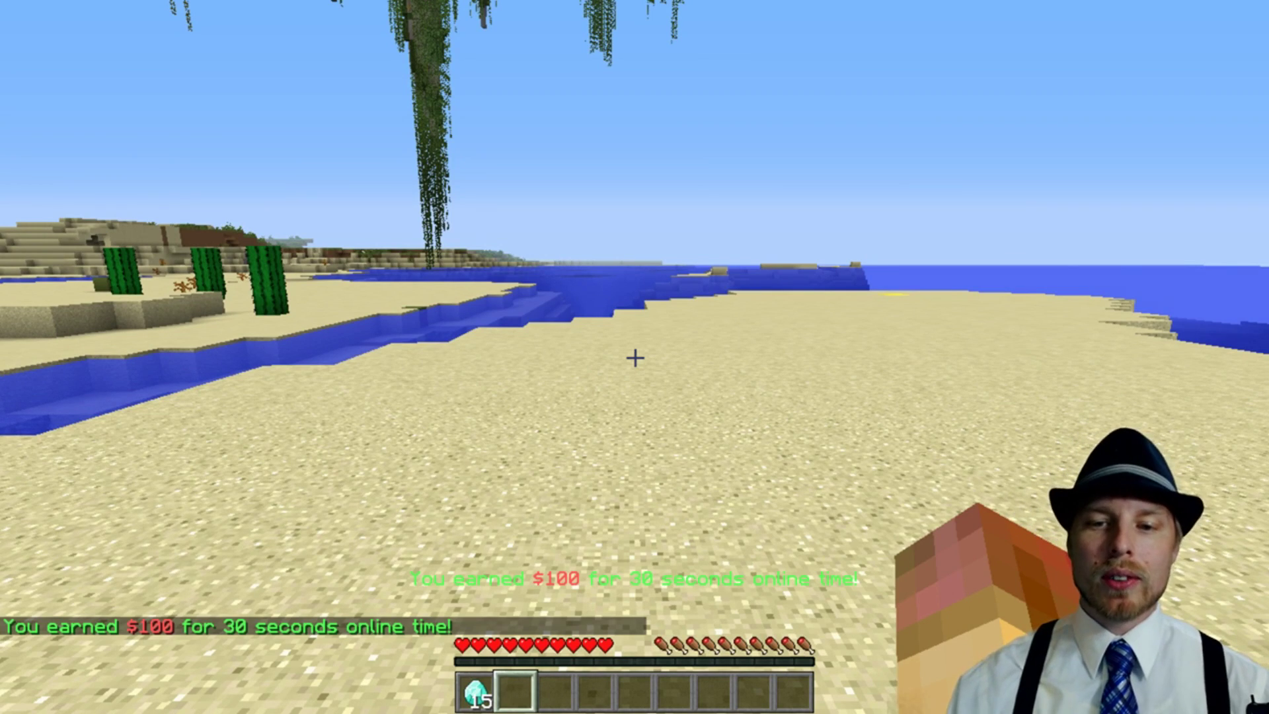
{"action": "key", "text": "1"}
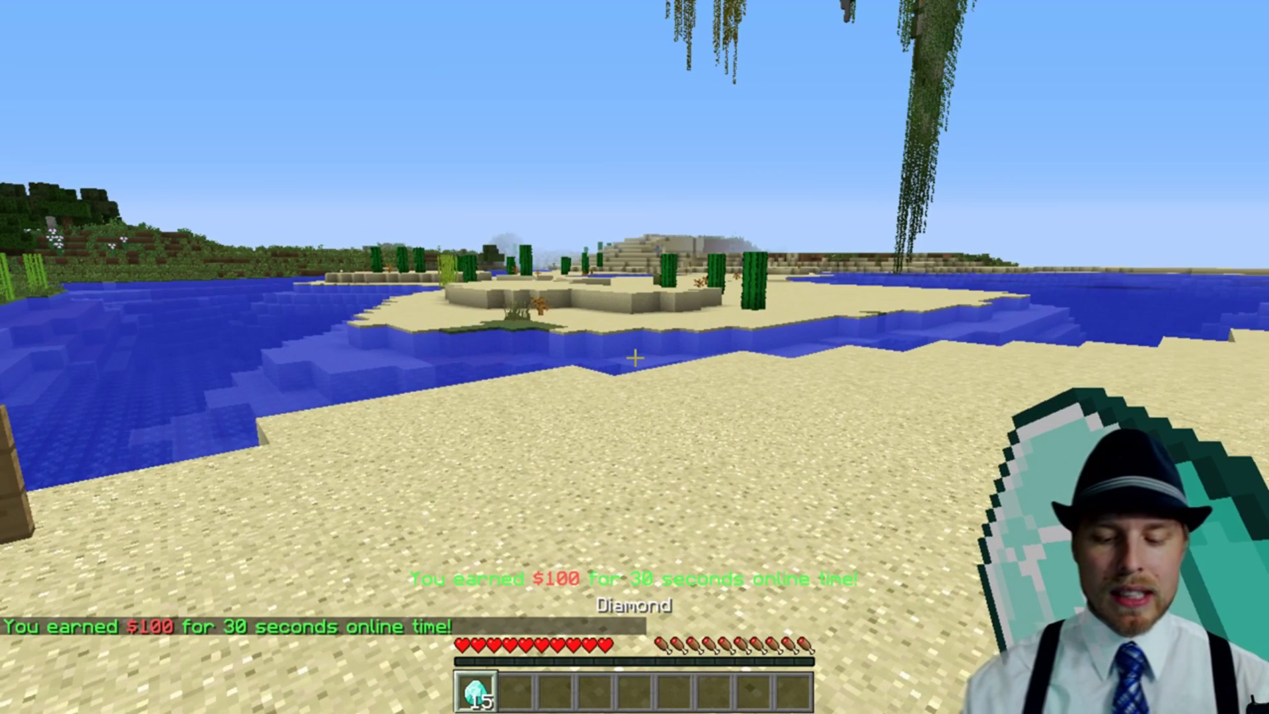
Run /money to read the $36,227.50 balance, then close chat and switch to an empty hand
{"action": "type", "text": "/money"}
{"action": "key", "text": "Return"}
{"action": "key", "text": "t"}
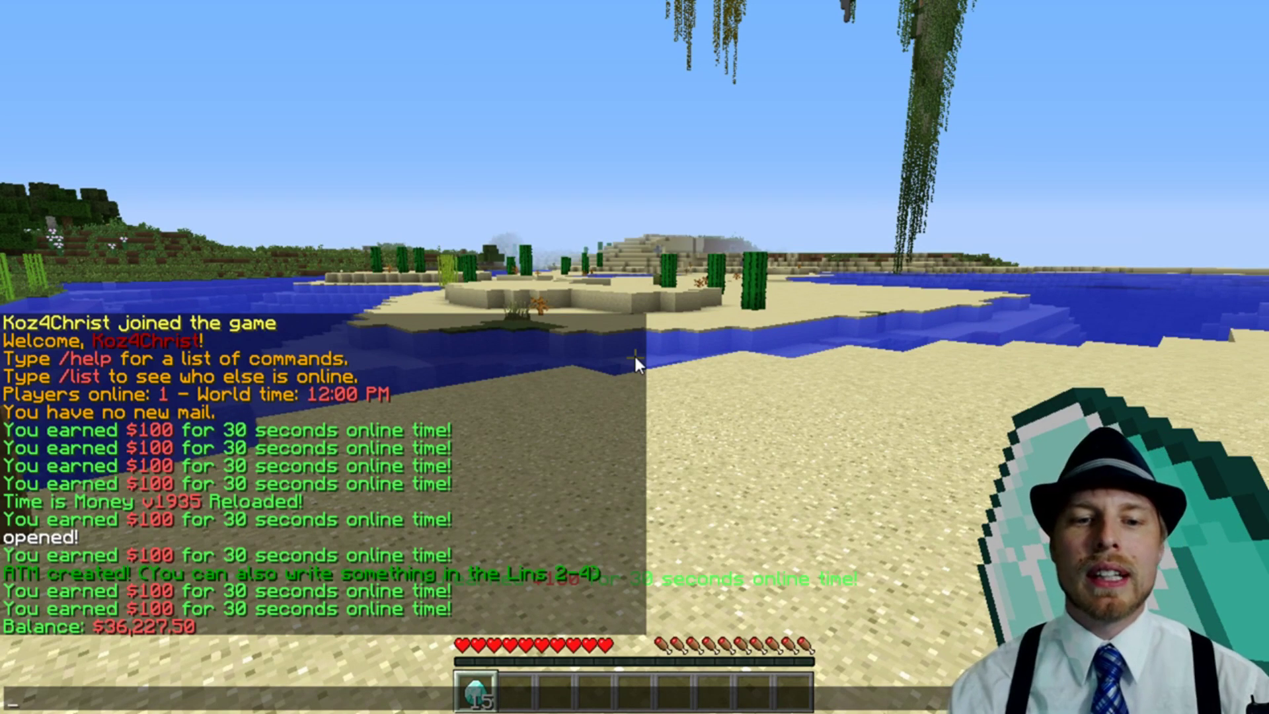
{"action": "key", "text": "Escape"}
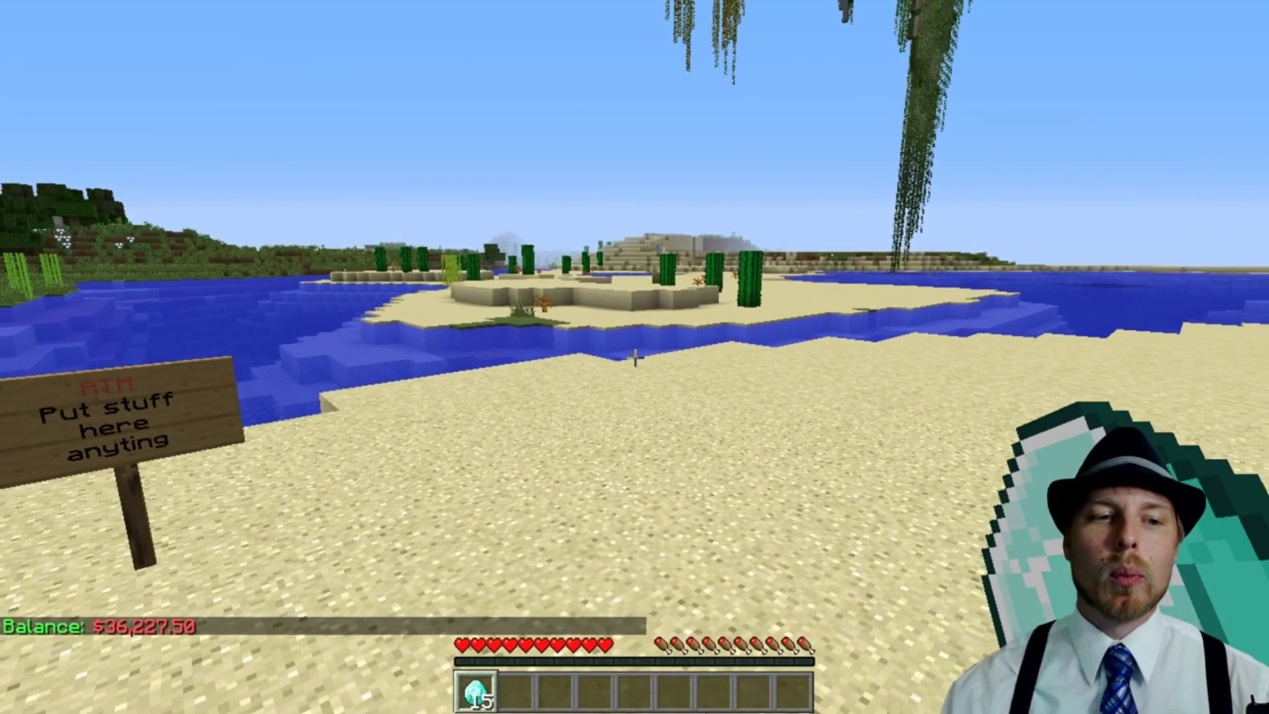
{"action": "key", "text": "2"}
{"action": "left_click", "coordinate": [635, 358]}
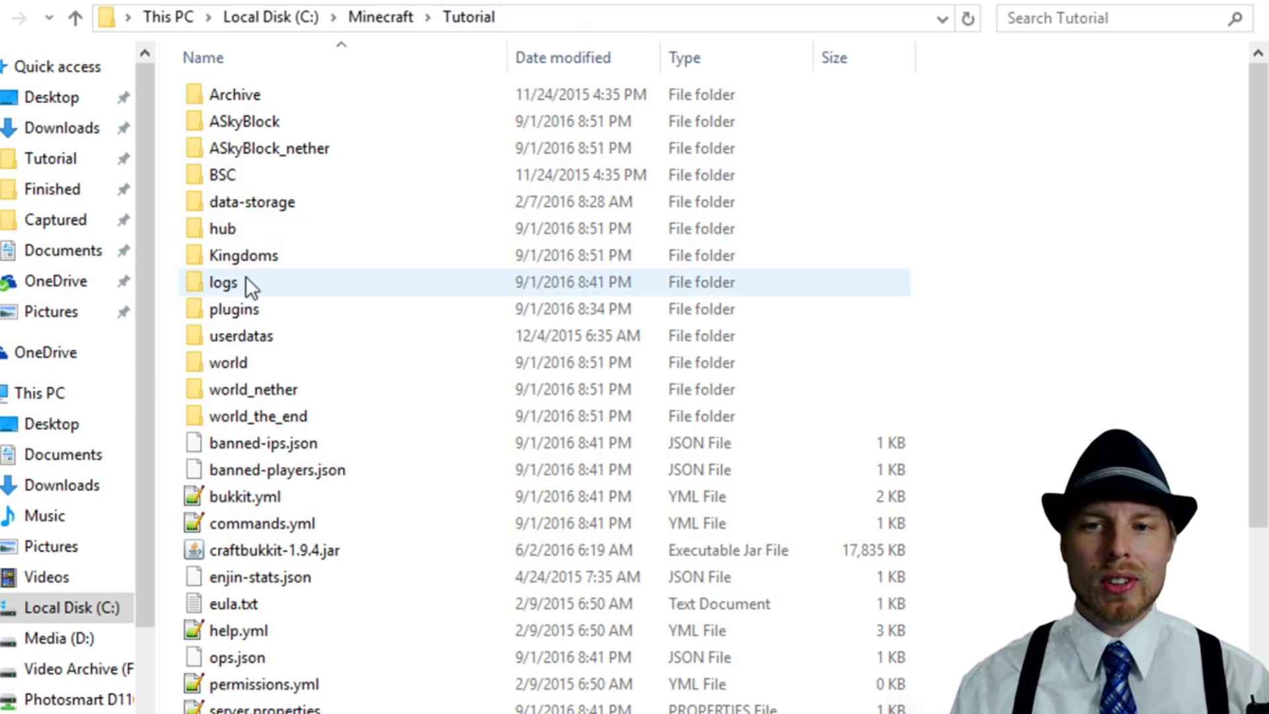
Go into plugins, then the TimeIsMoney folder, and open config.yml in Notepad++
{"action": "left_click", "coordinate": [244, 308]}
{"action": "double_click", "coordinate": [247, 307]}
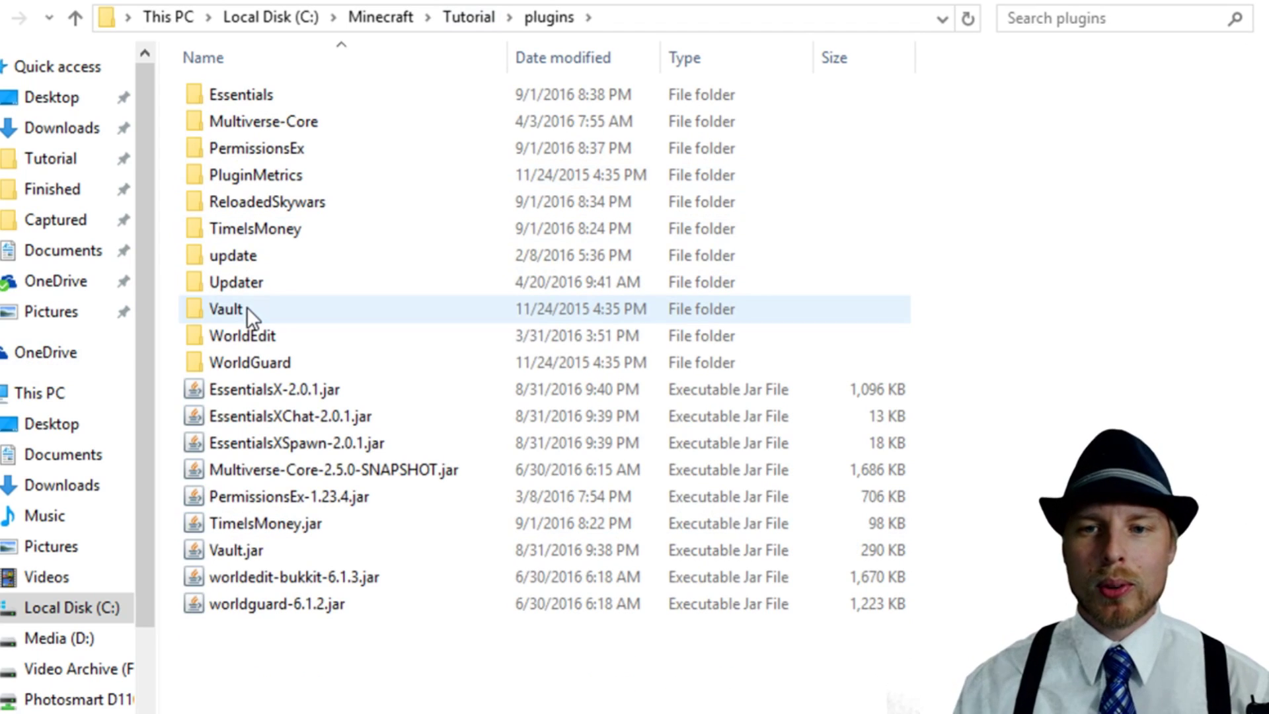
{"action": "left_click", "coordinate": [271, 524]}
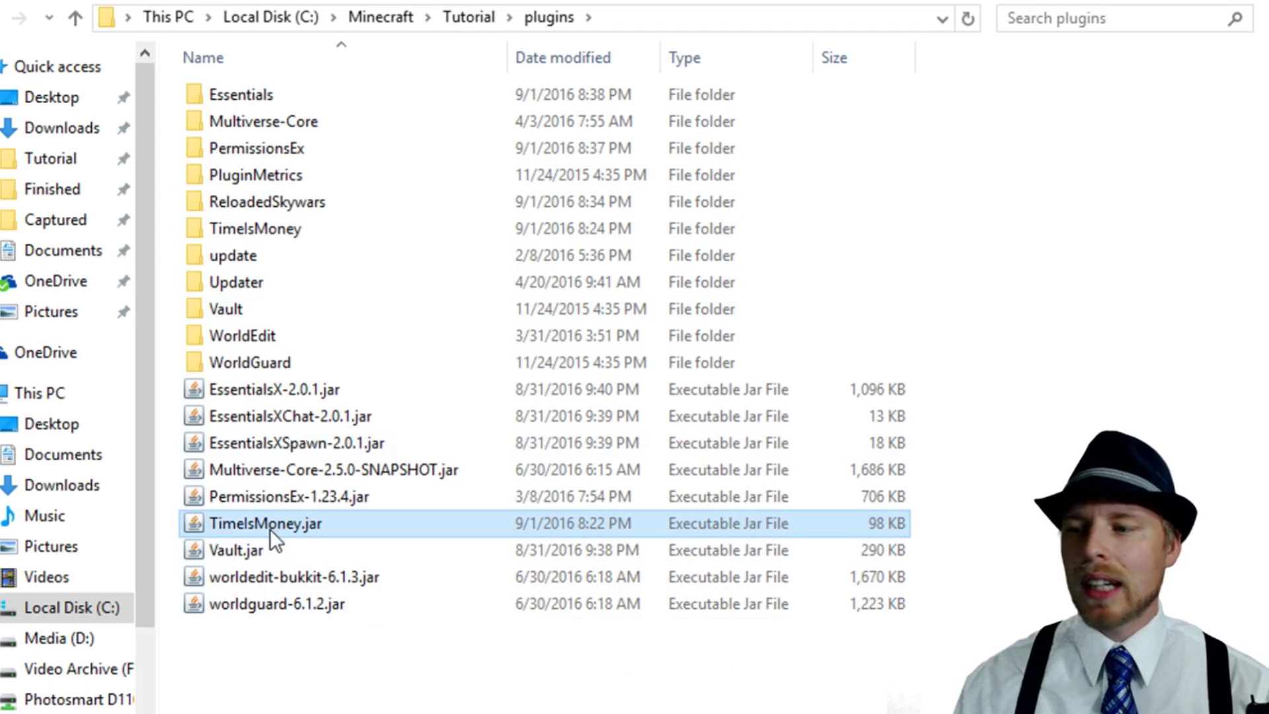
{"action": "left_click", "coordinate": [243, 549]}
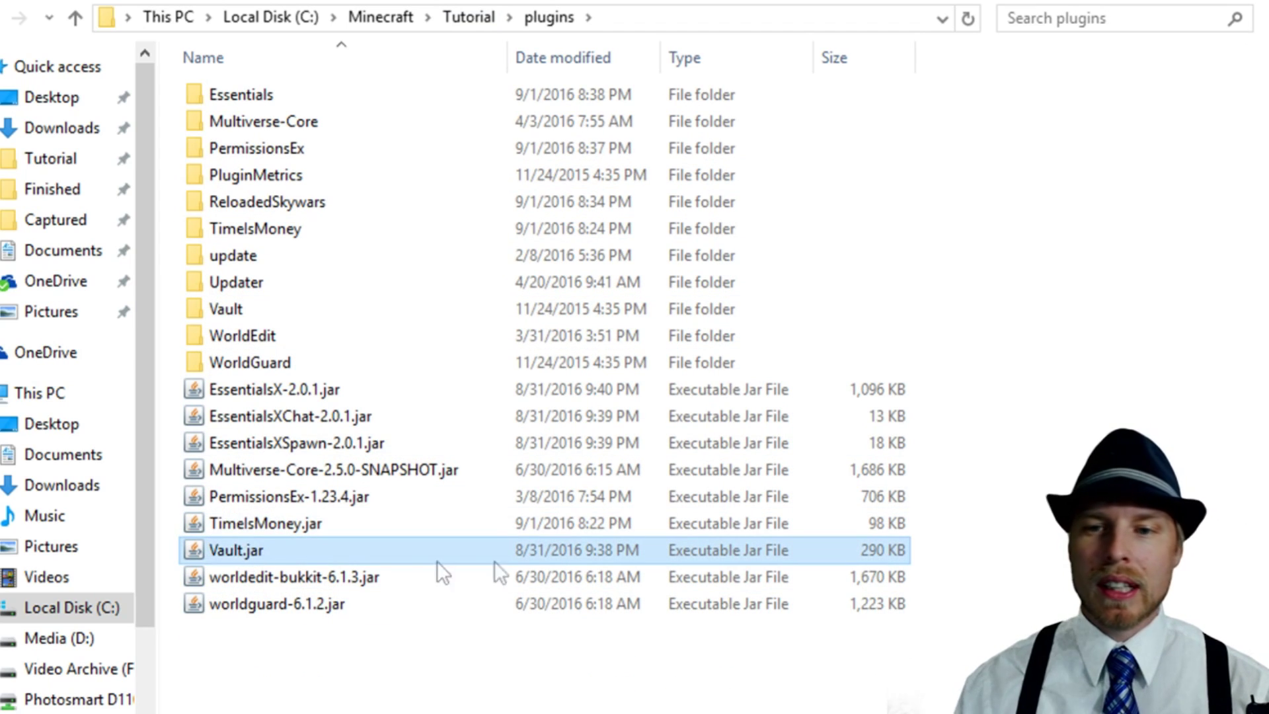
{"action": "left_click", "coordinate": [296, 398]}
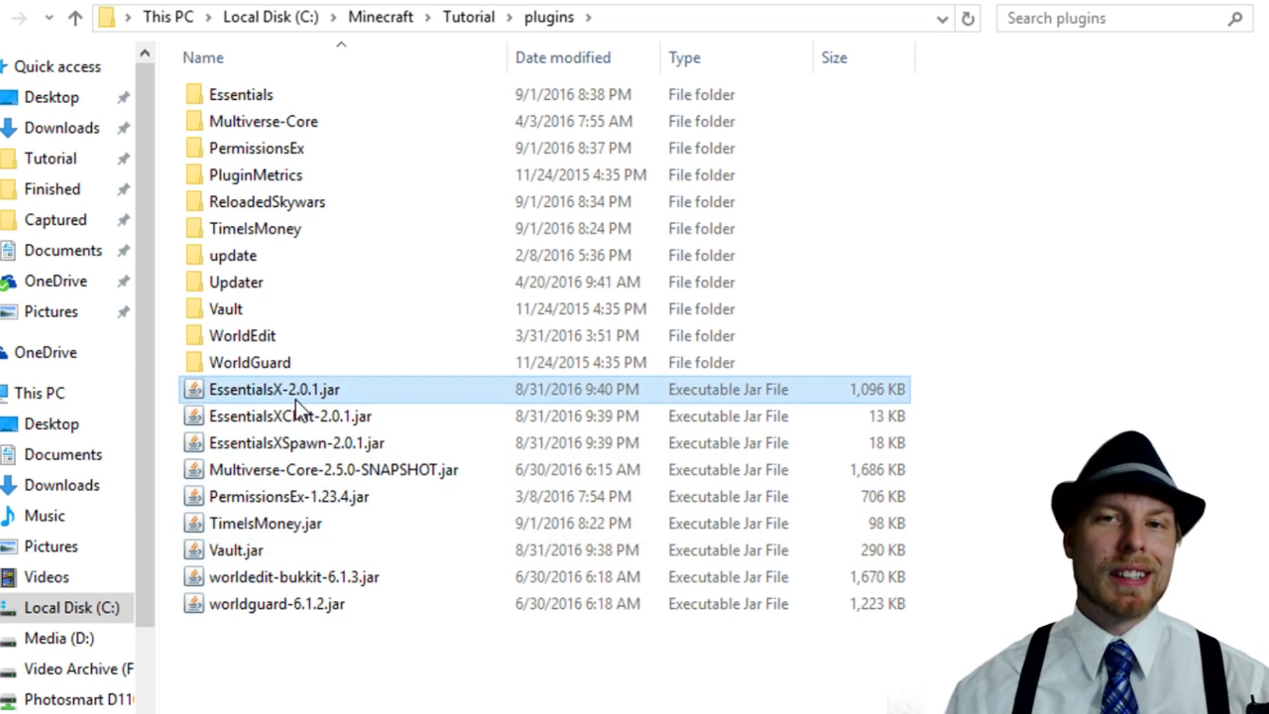
{"action": "double_click", "coordinate": [259, 229]}
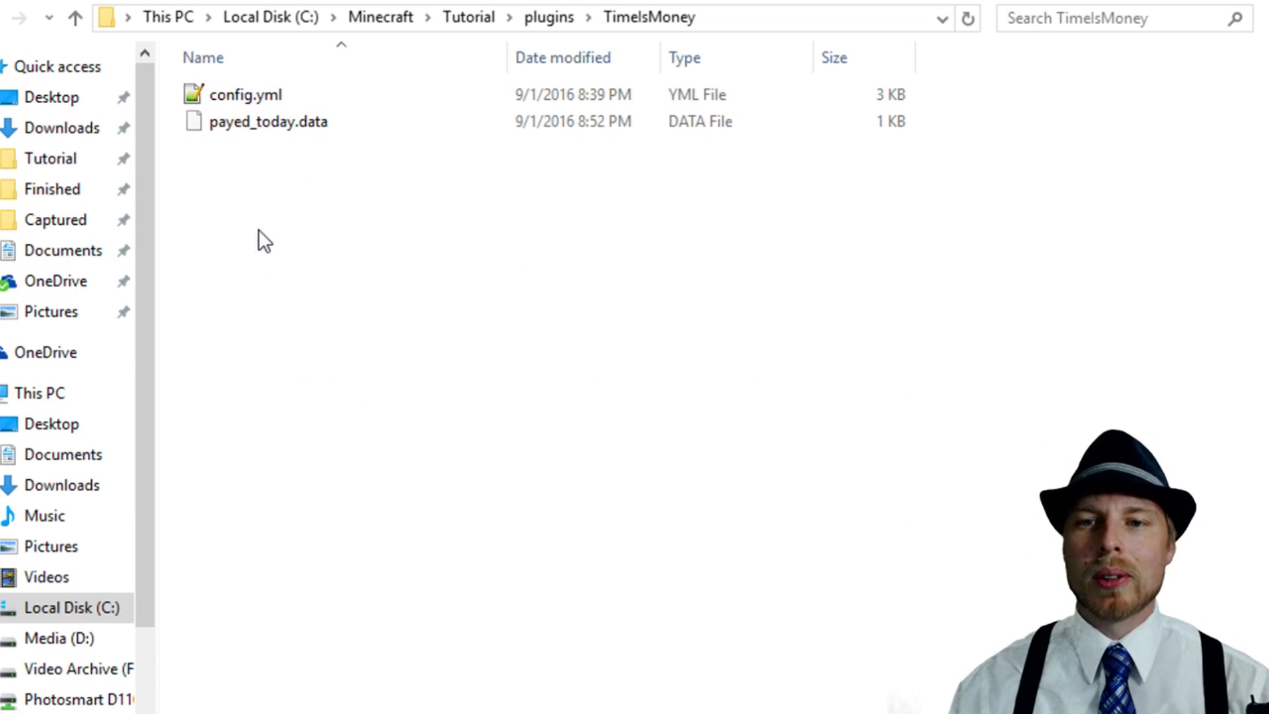
{"action": "double_click", "coordinate": [233, 94]}
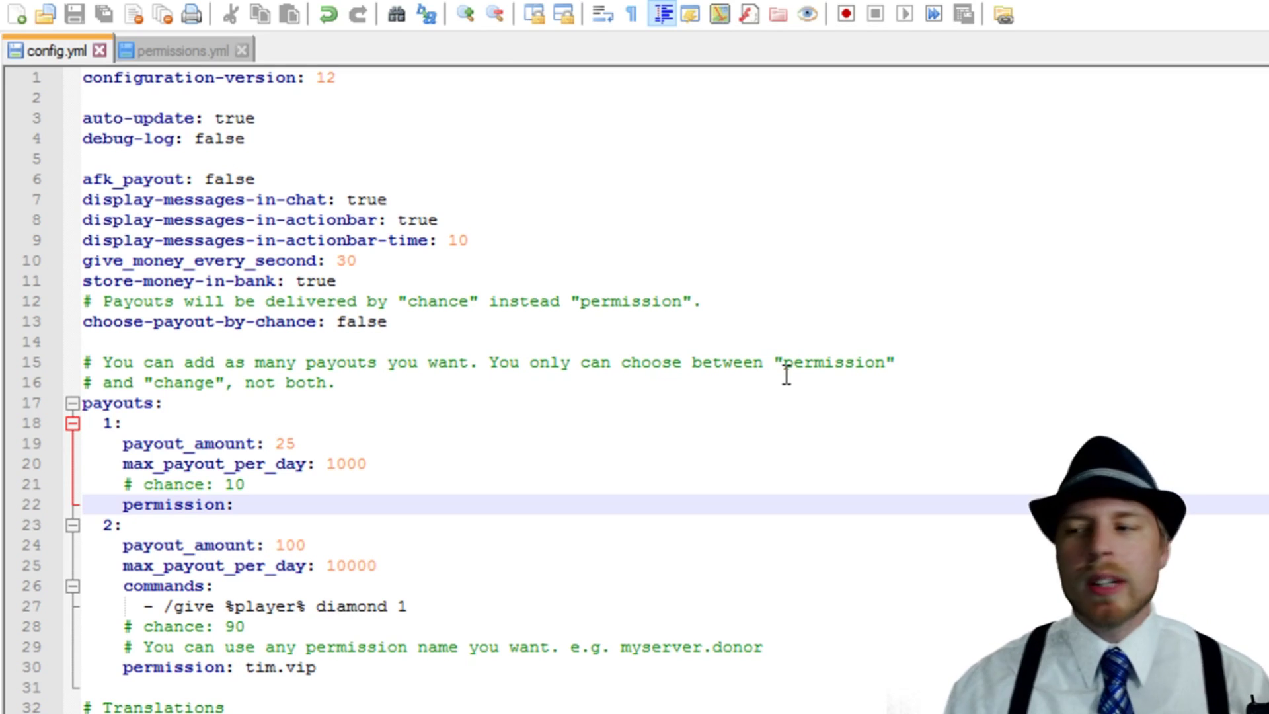
{"action": "left_click", "coordinate": [786, 375]}
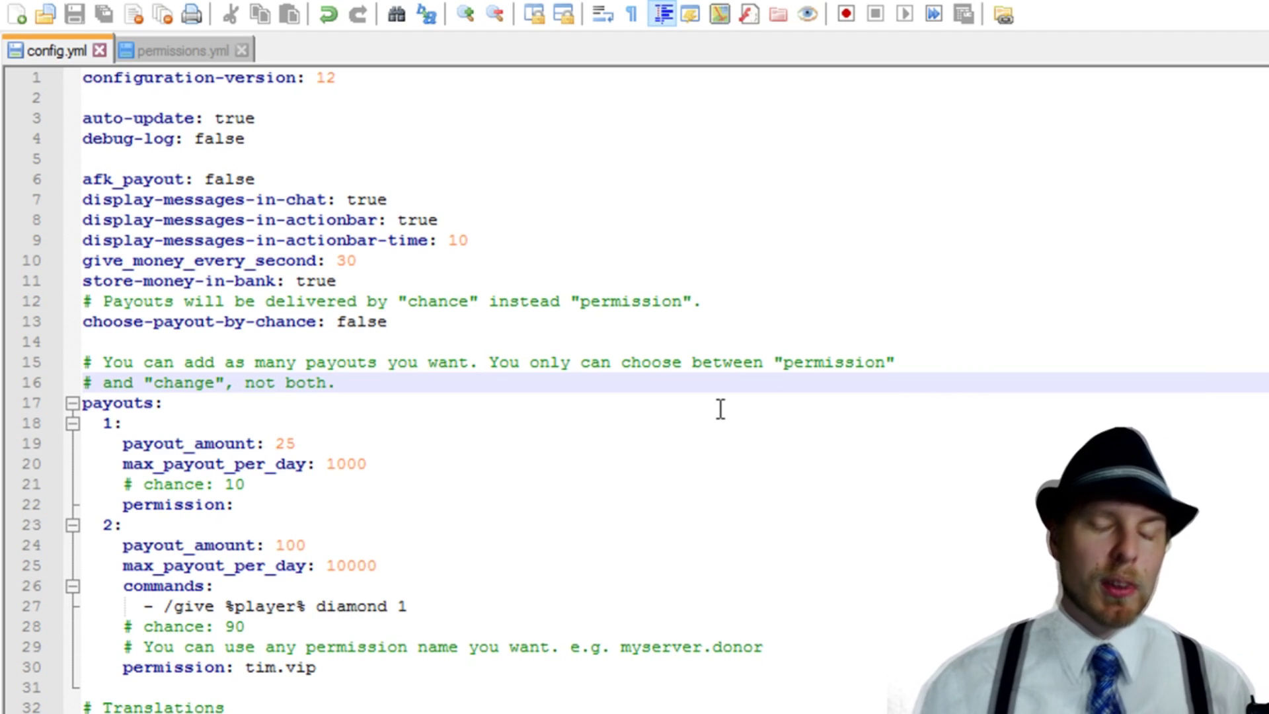
{"action": "left_click", "coordinate": [254, 177]}
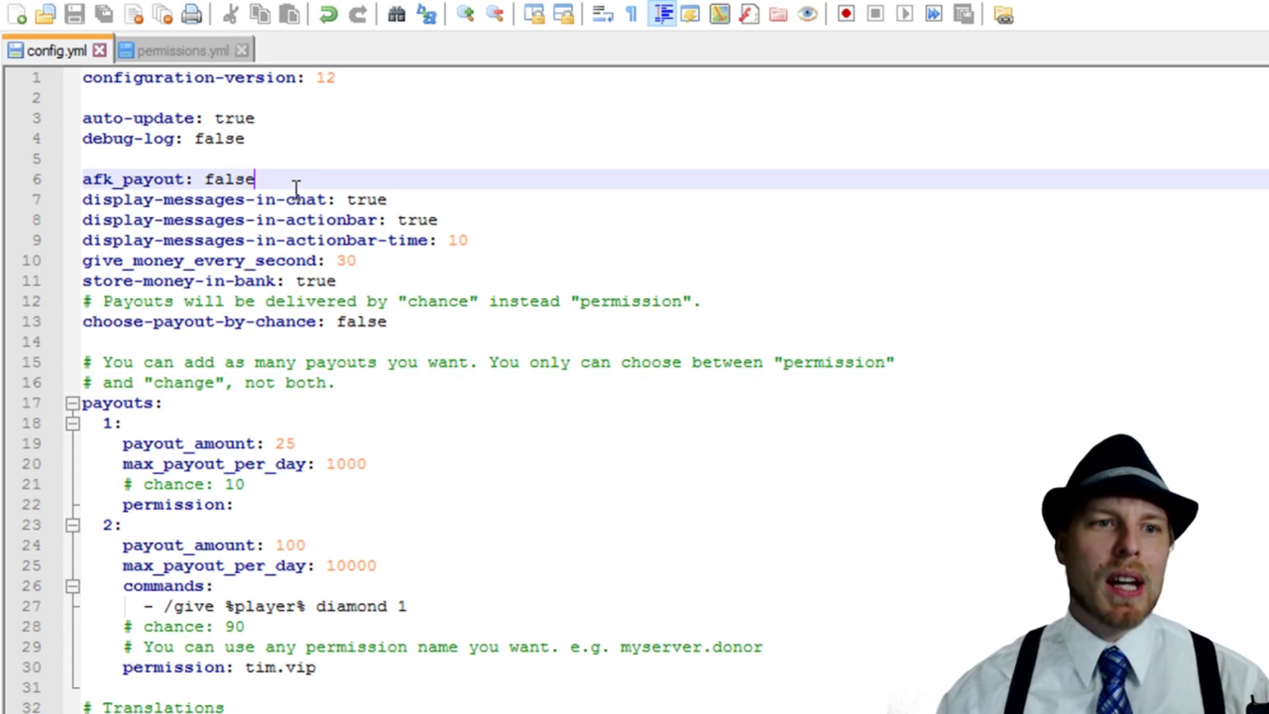
{"action": "left_click", "coordinate": [403, 198]}
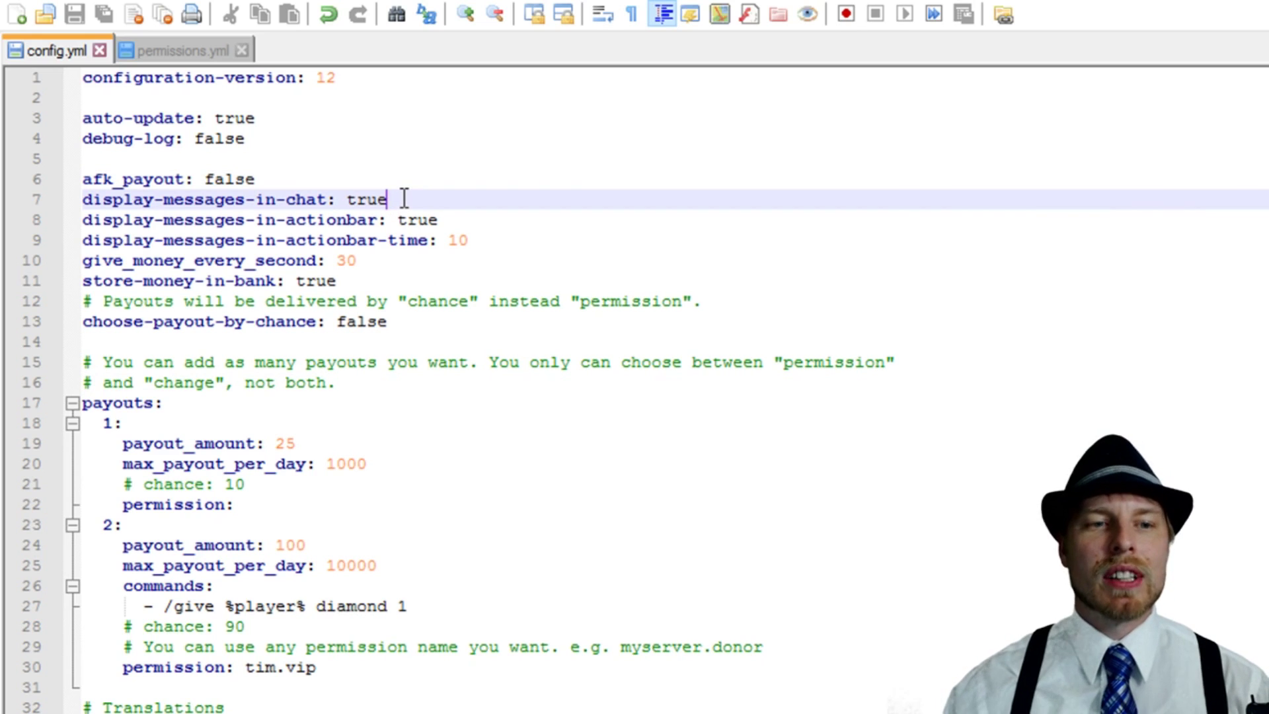
{"action": "left_click", "coordinate": [444, 221]}
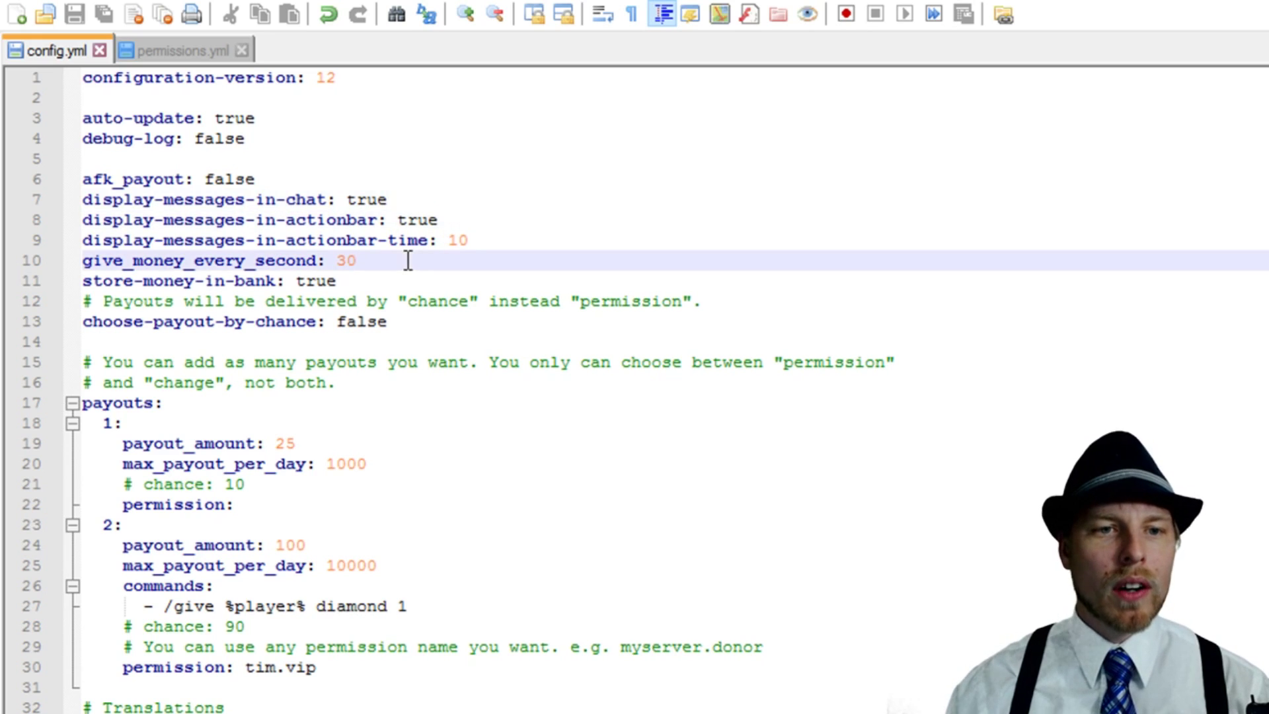
{"action": "left_click", "coordinate": [473, 242]}
{"action": "left_click_drag", "start_coordinate": [474, 242], "coordinate": [449, 240]}
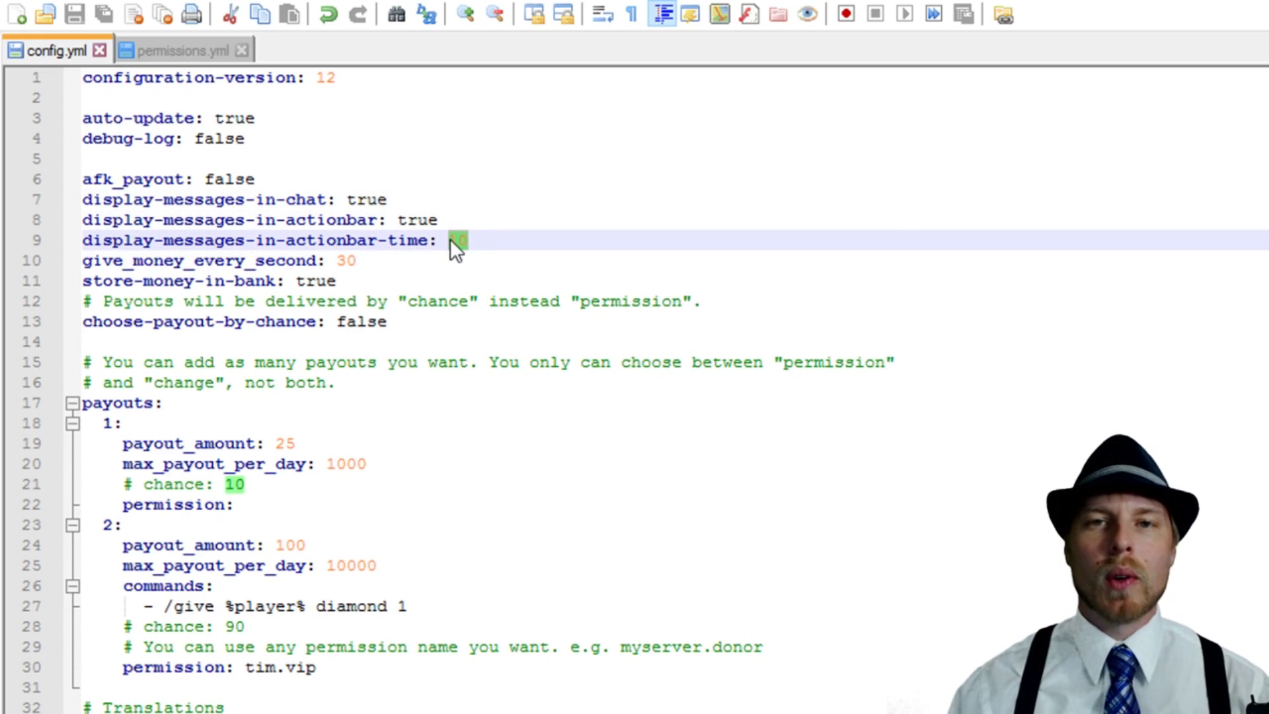
{"action": "left_click", "coordinate": [385, 266]}
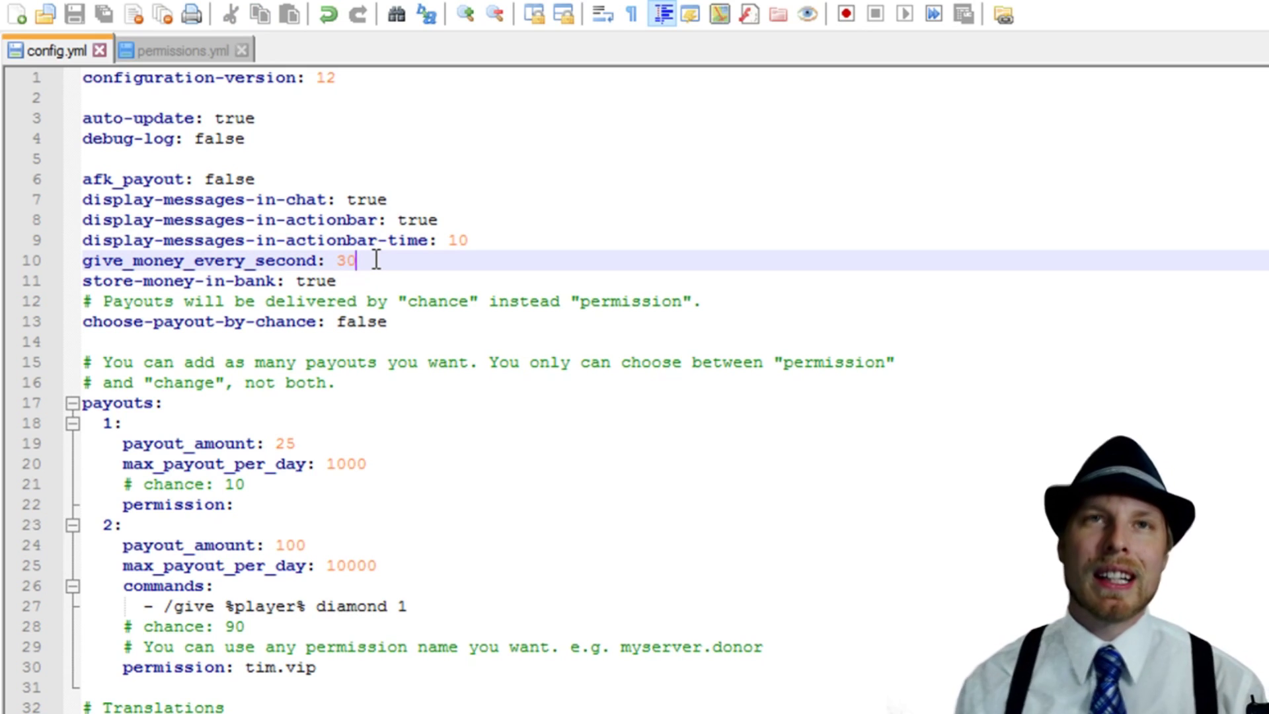
{"action": "left_click", "coordinate": [343, 281]}
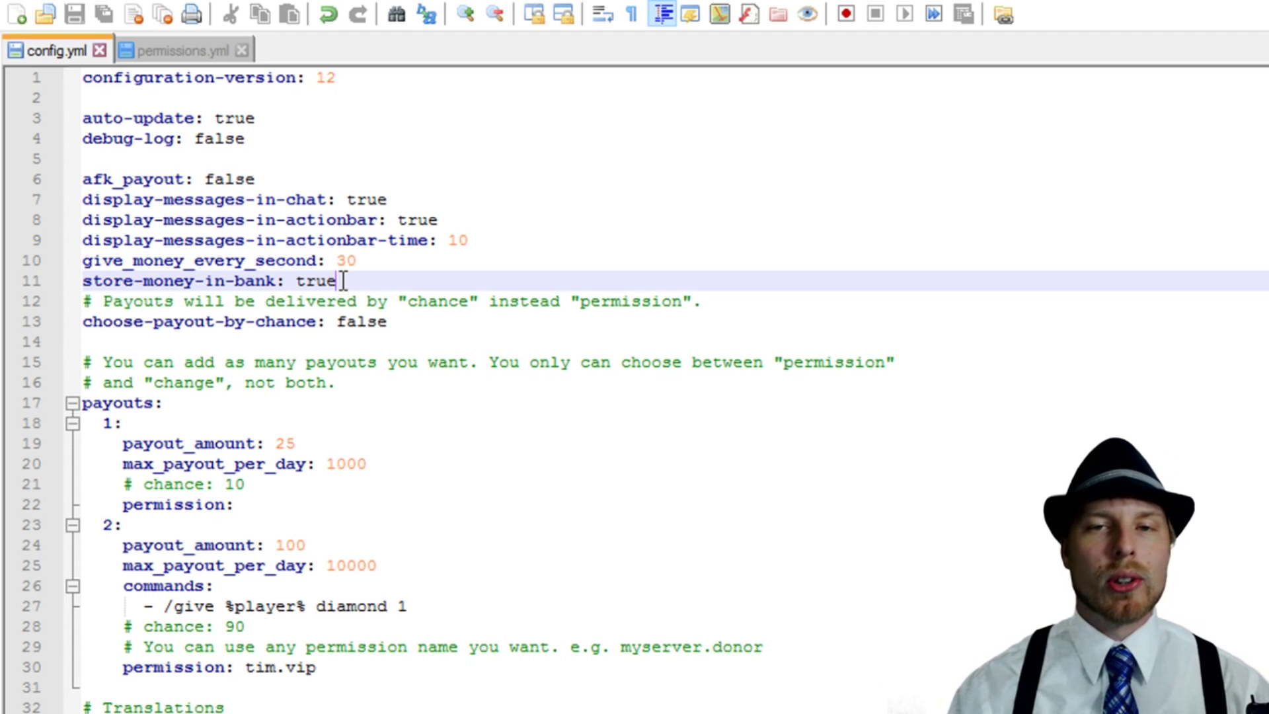
{"action": "left_click", "coordinate": [422, 333]}
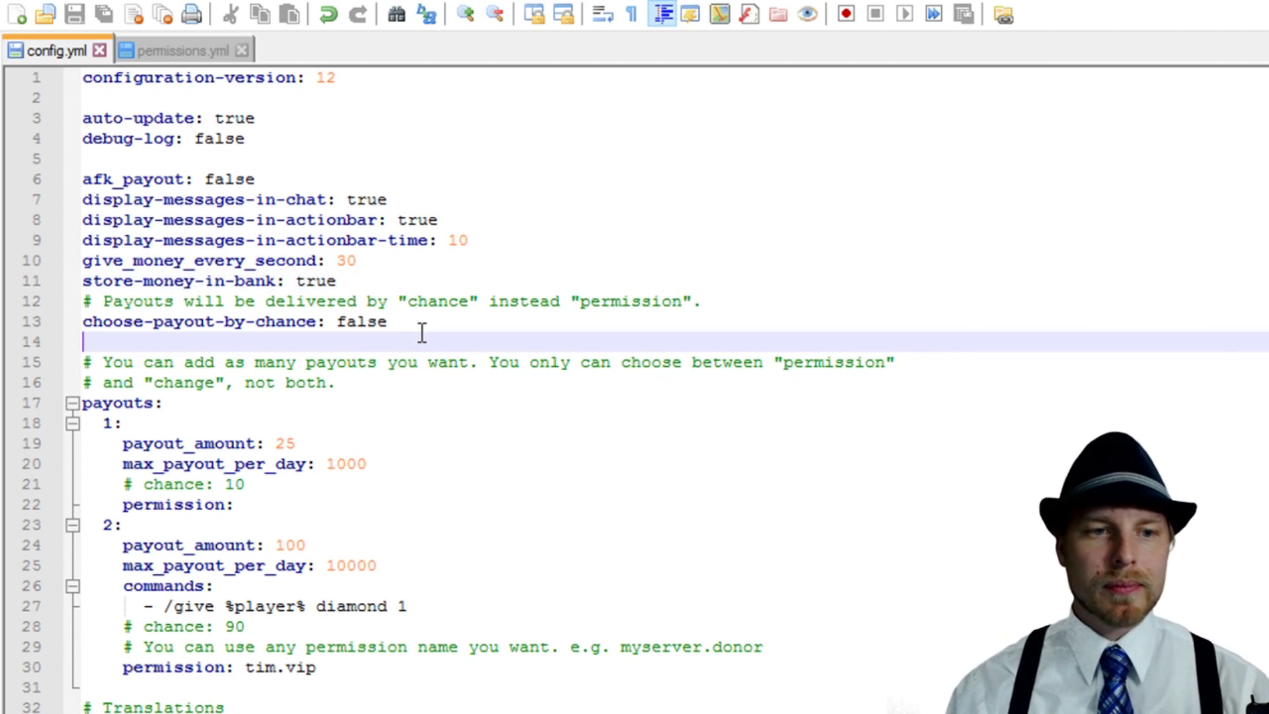
{"action": "left_click", "coordinate": [415, 317]}
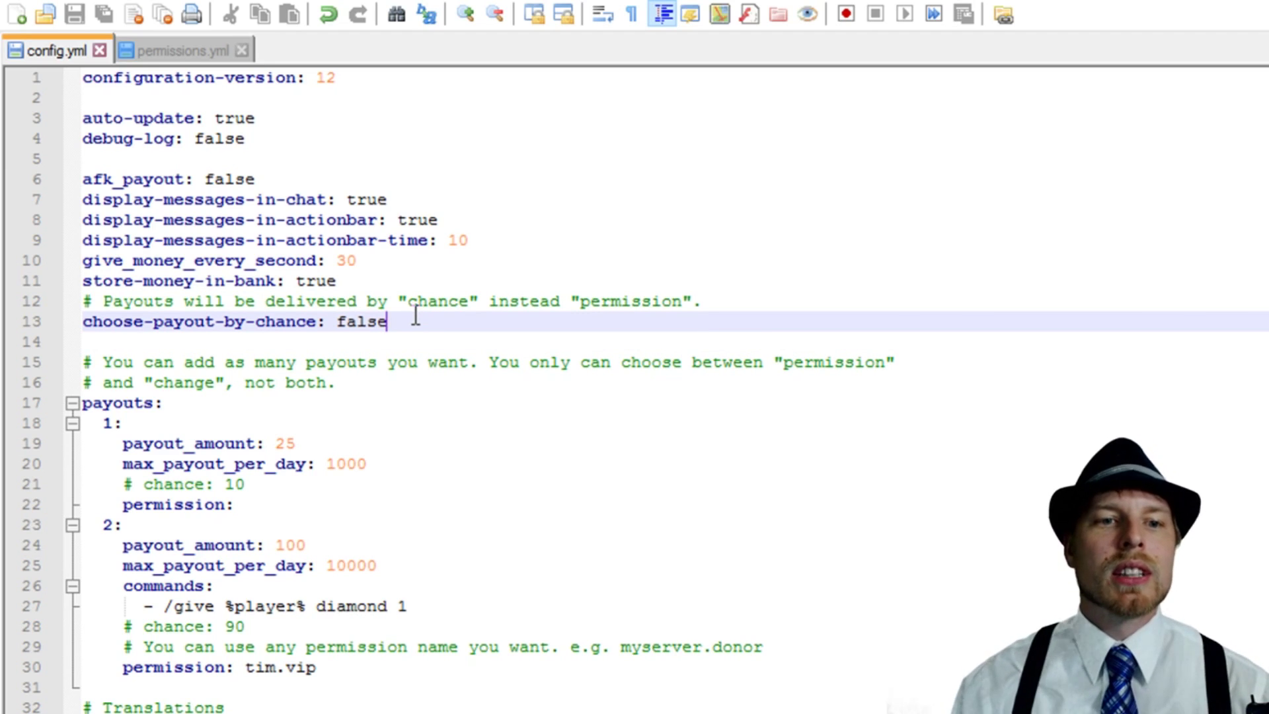
{"action": "scroll", "coordinate": [416, 317], "scroll_direction": "down", "scroll_amount": 1}
{"action": "scroll", "coordinate": [415, 317], "scroll_direction": "up", "scroll_amount": 1}
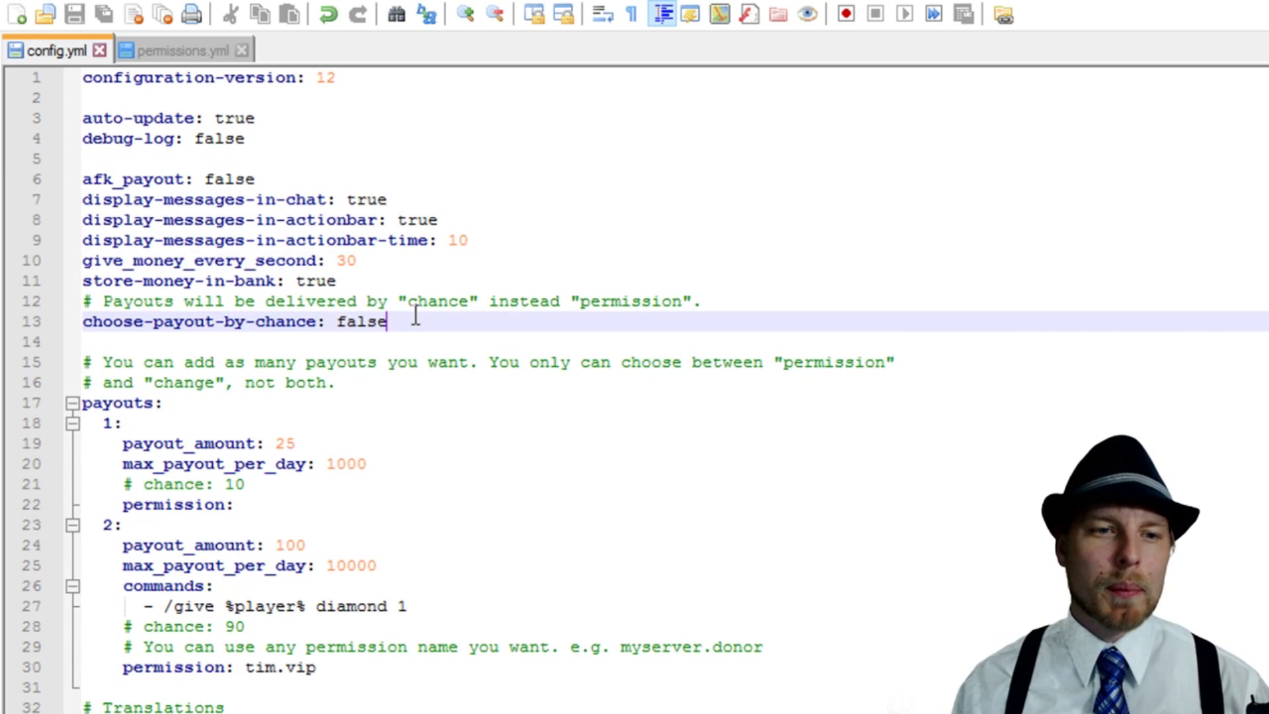
{"action": "left_click", "coordinate": [258, 484]}
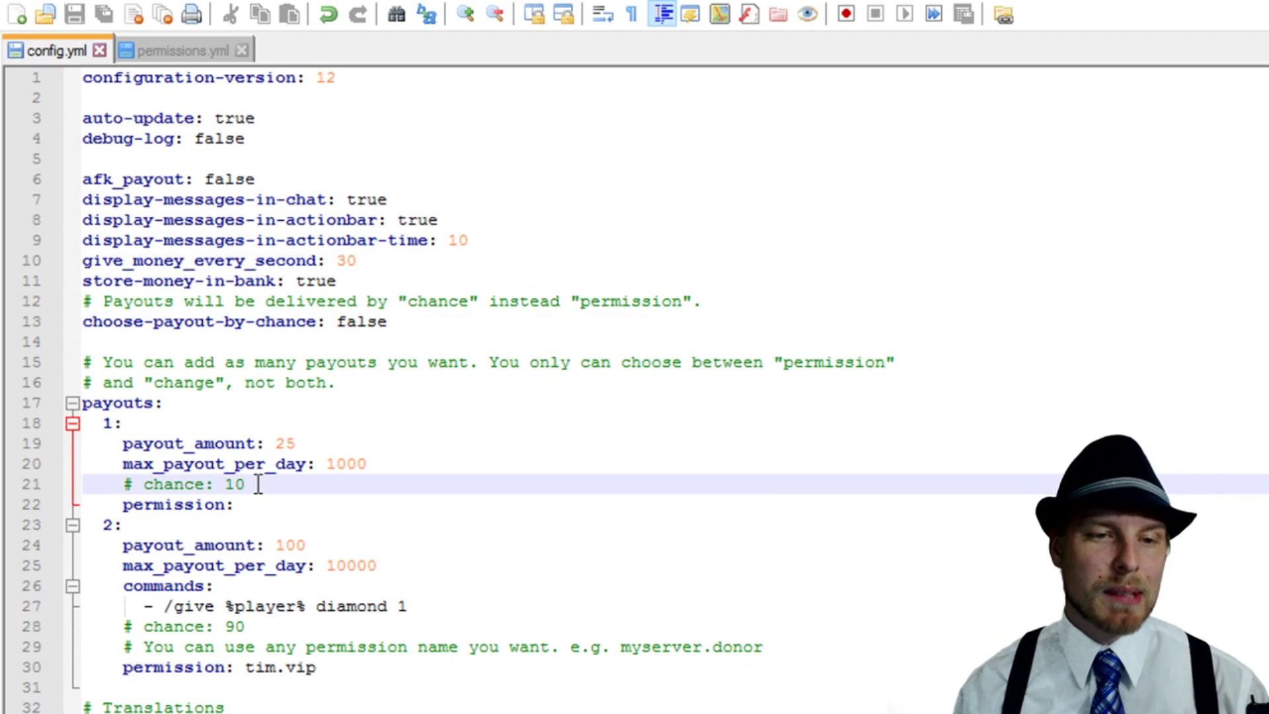
{"action": "left_click", "coordinate": [370, 465]}
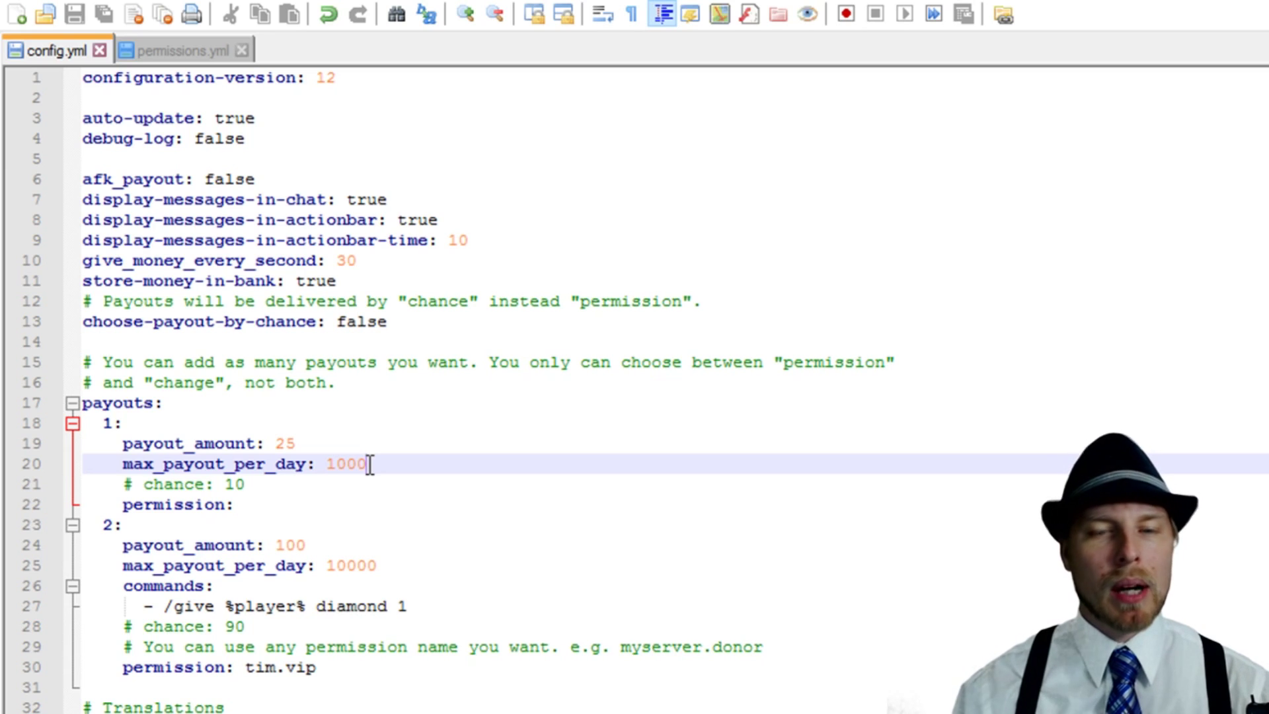
{"action": "left_click", "coordinate": [333, 443]}
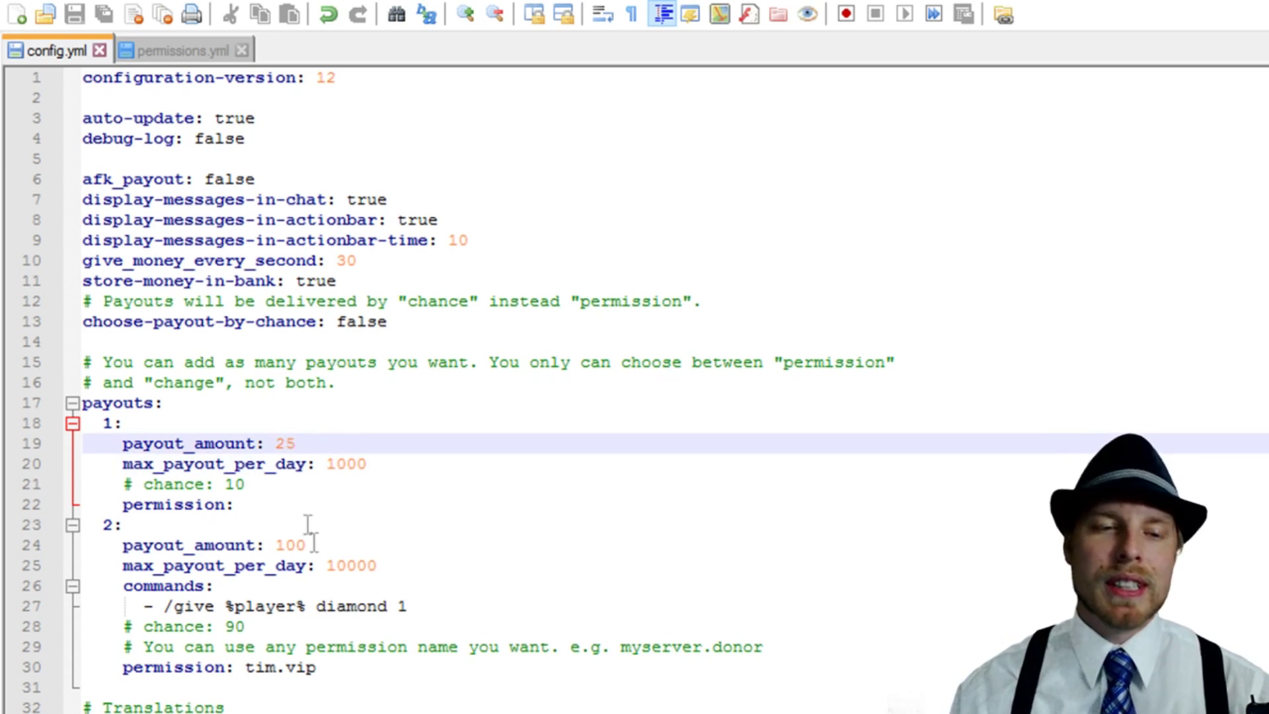
{"action": "left_click", "coordinate": [340, 504]}
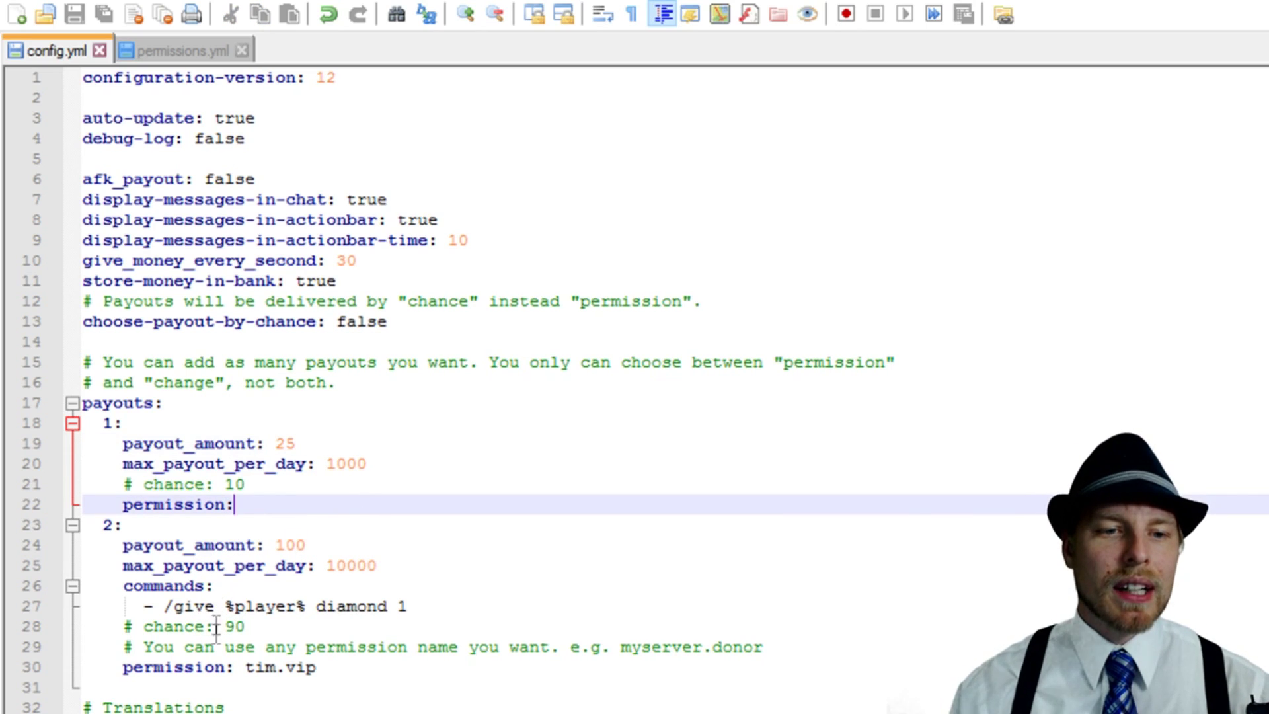
{"action": "left_click_drag", "start_coordinate": [330, 667], "coordinate": [247, 665]}
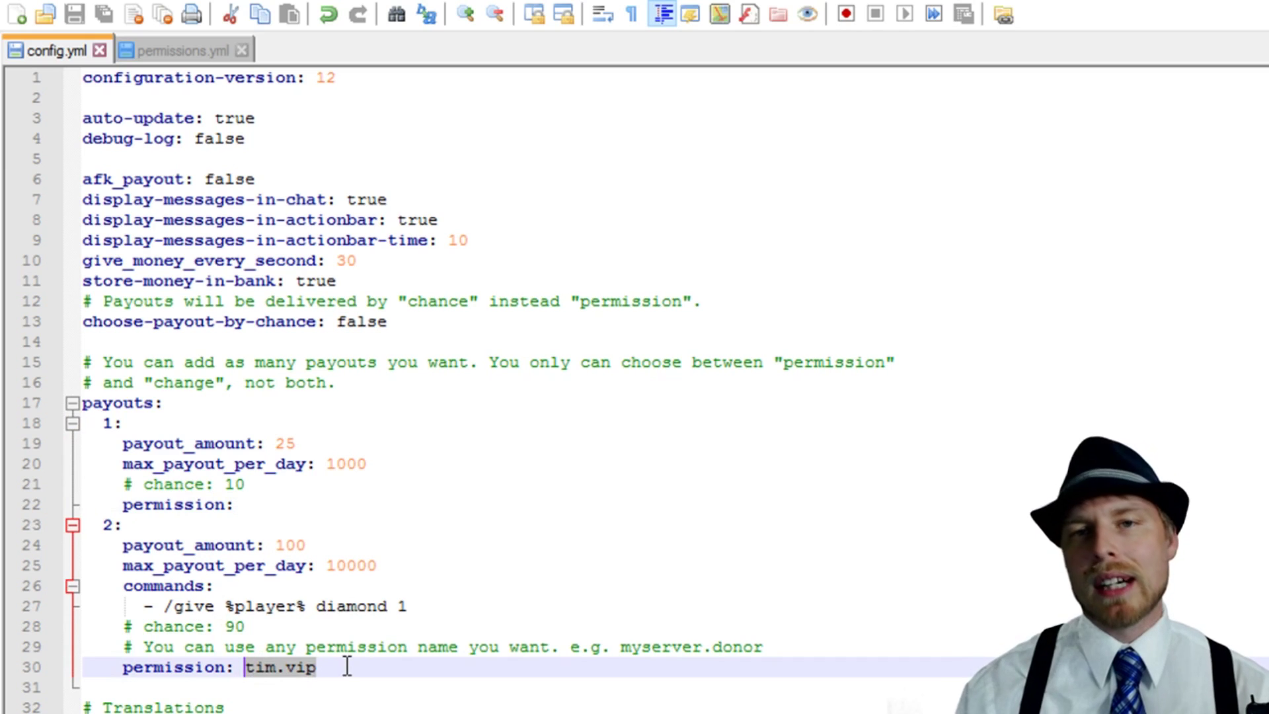
{"action": "left_click_drag", "start_coordinate": [427, 606], "coordinate": [165, 608]}
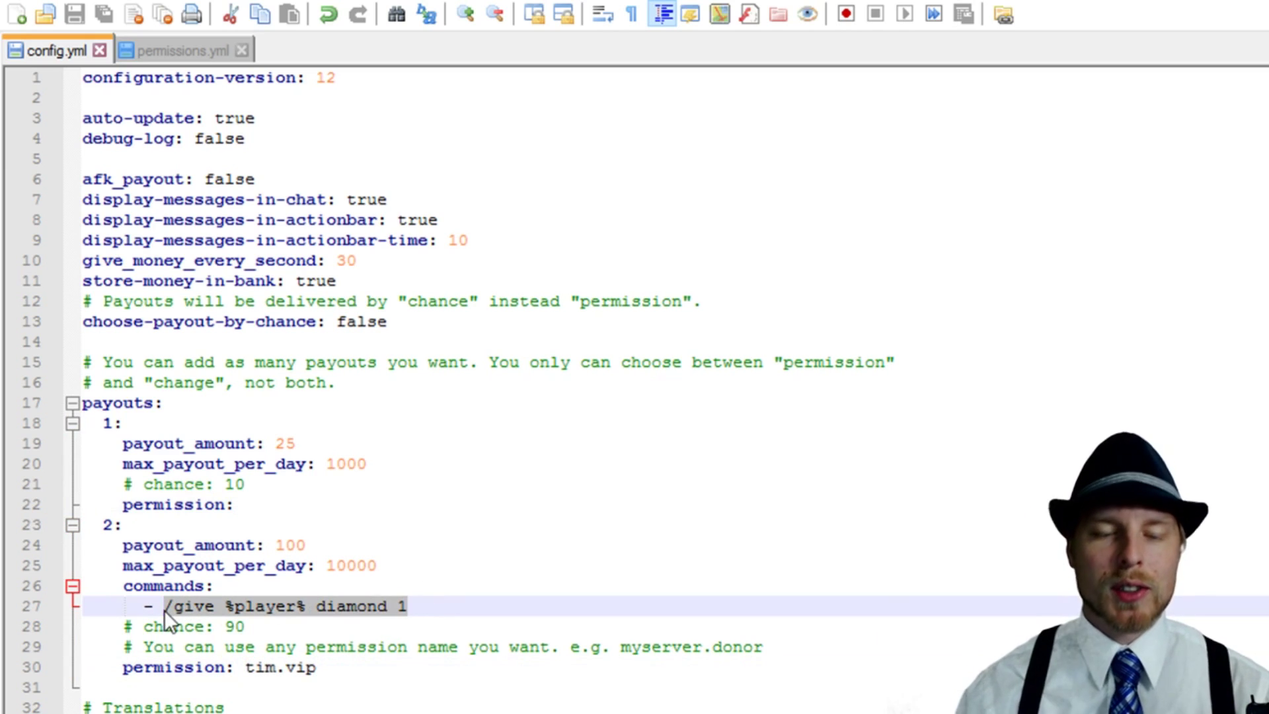
{"action": "left_click", "coordinate": [364, 669]}
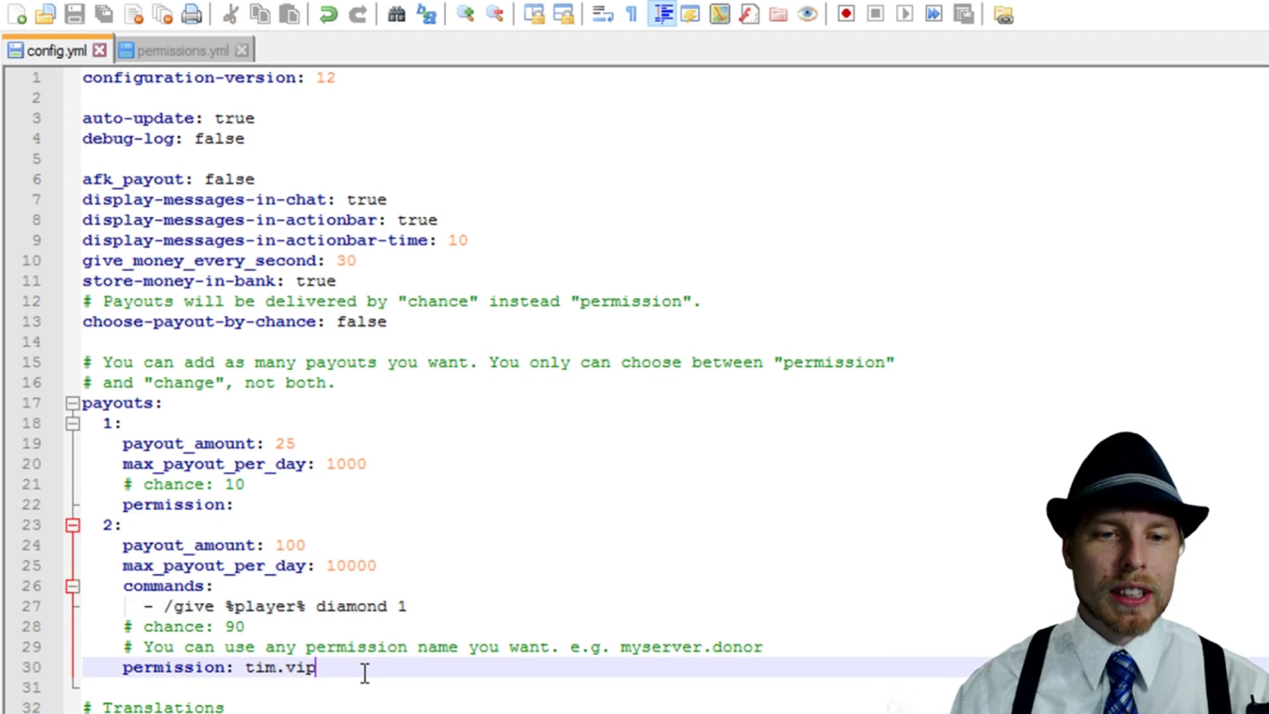
{"action": "scroll", "coordinate": [371, 673], "scroll_direction": "down", "scroll_amount": 4}
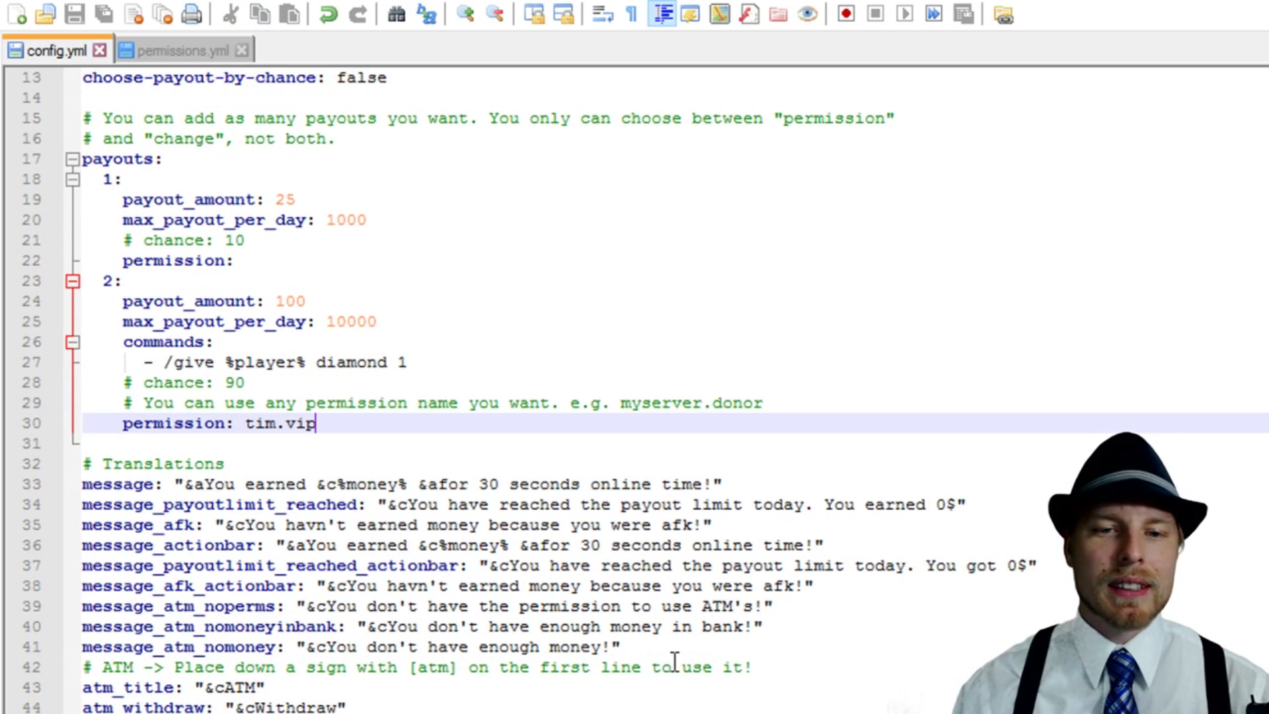
{"action": "left_click_drag", "start_coordinate": [668, 651], "coordinate": [15, 510]}
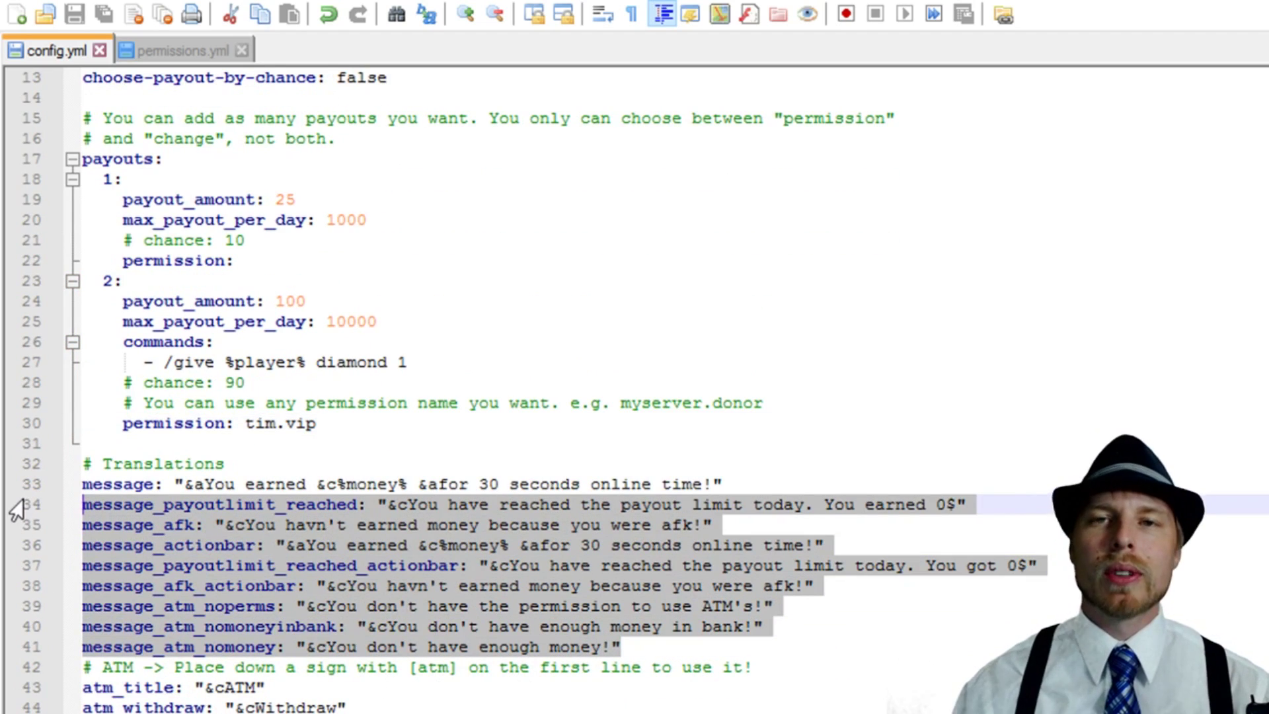
{"action": "left_click", "coordinate": [511, 485]}
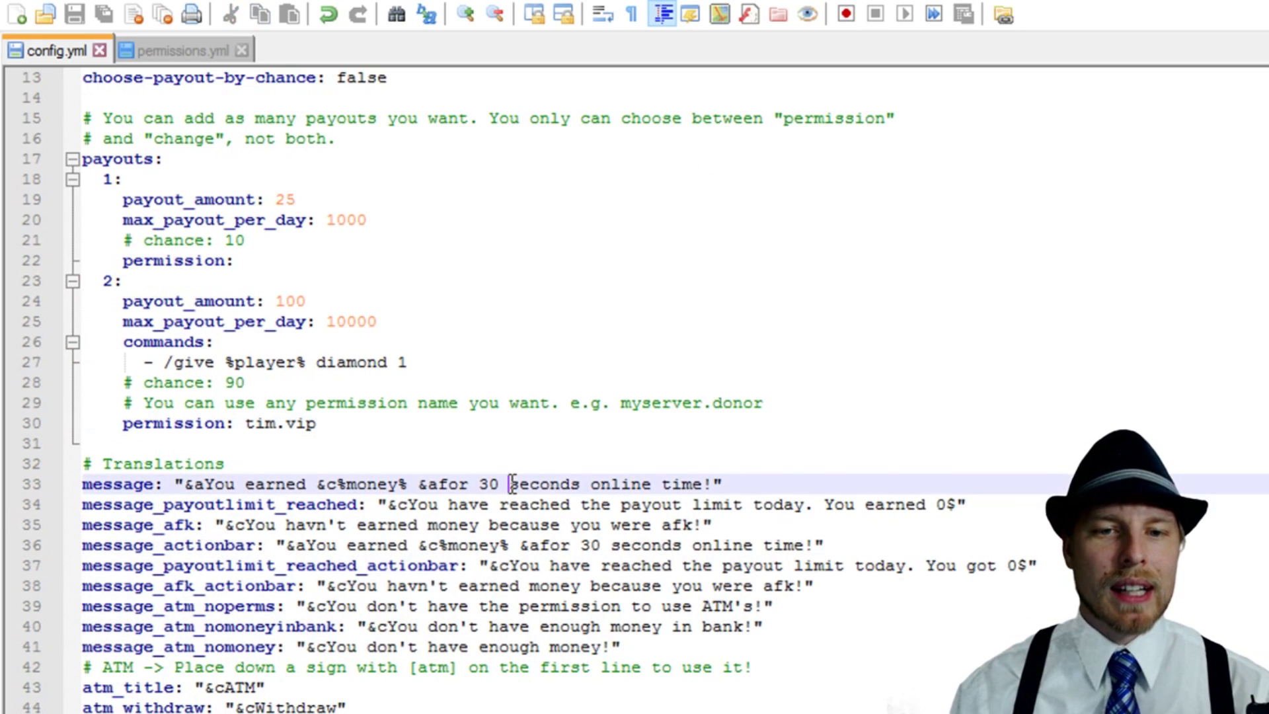
{"action": "left_click_drag", "start_coordinate": [478, 484], "coordinate": [580, 485]}
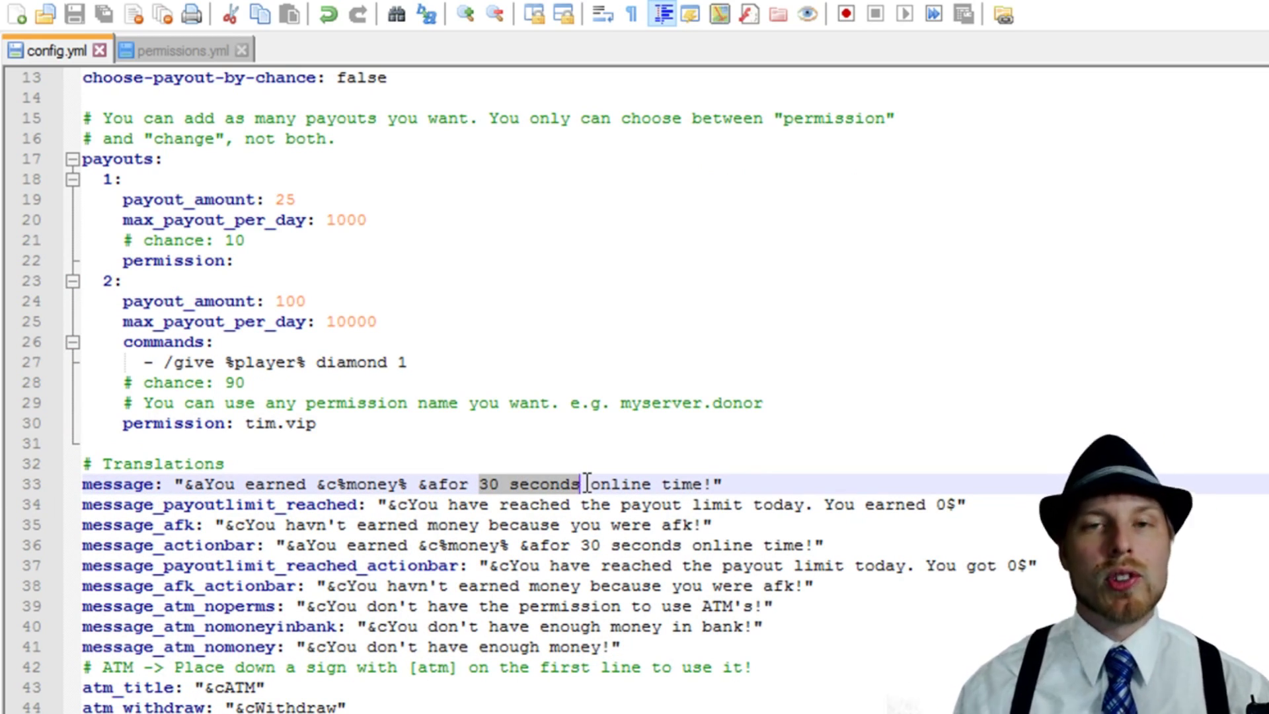
{"action": "scroll", "coordinate": [587, 484], "scroll_direction": "down", "scroll_amount": 2}
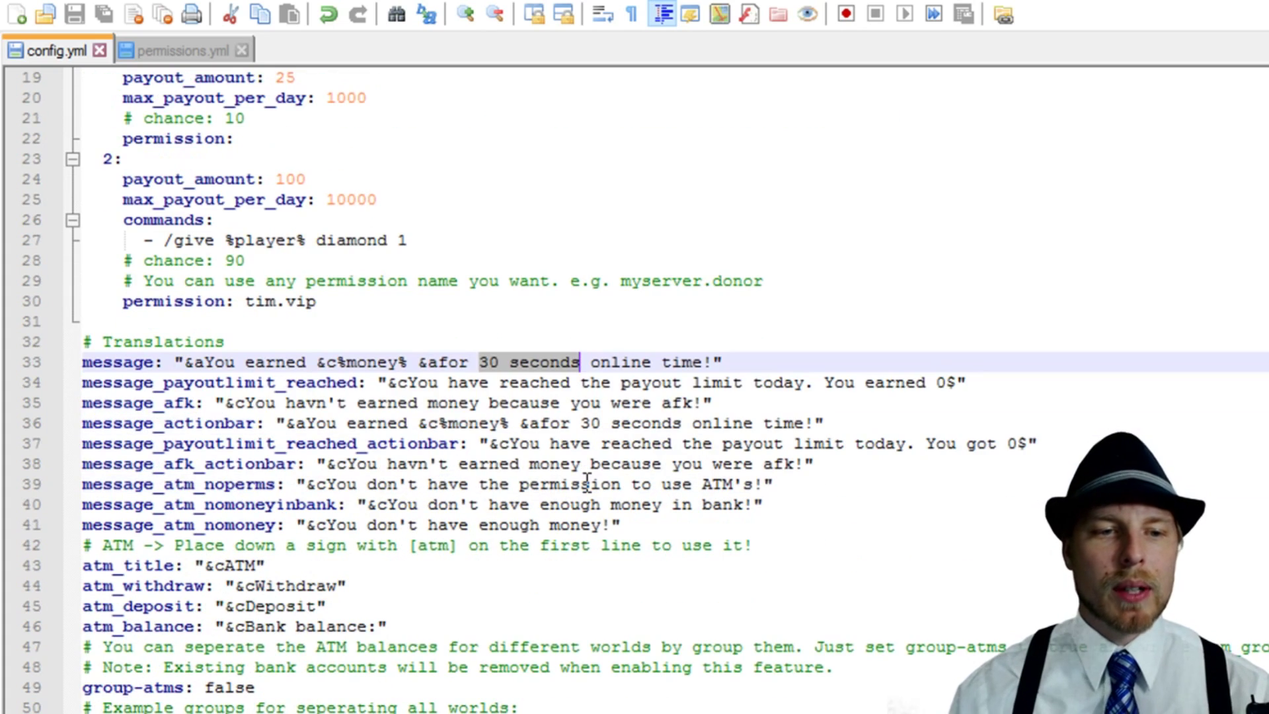
{"action": "left_click", "coordinate": [287, 566]}
{"action": "scroll", "coordinate": [454, 607], "scroll_direction": "down", "scroll_amount": 3}
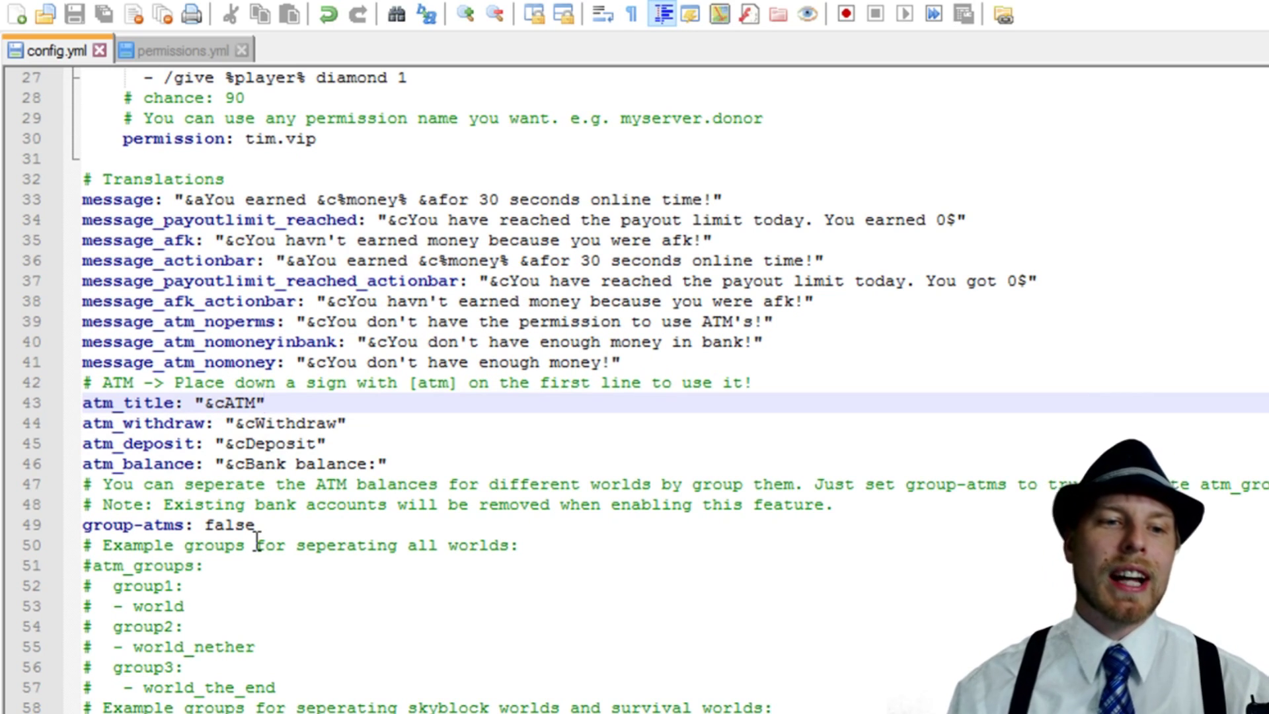
{"action": "left_click", "coordinate": [281, 525]}
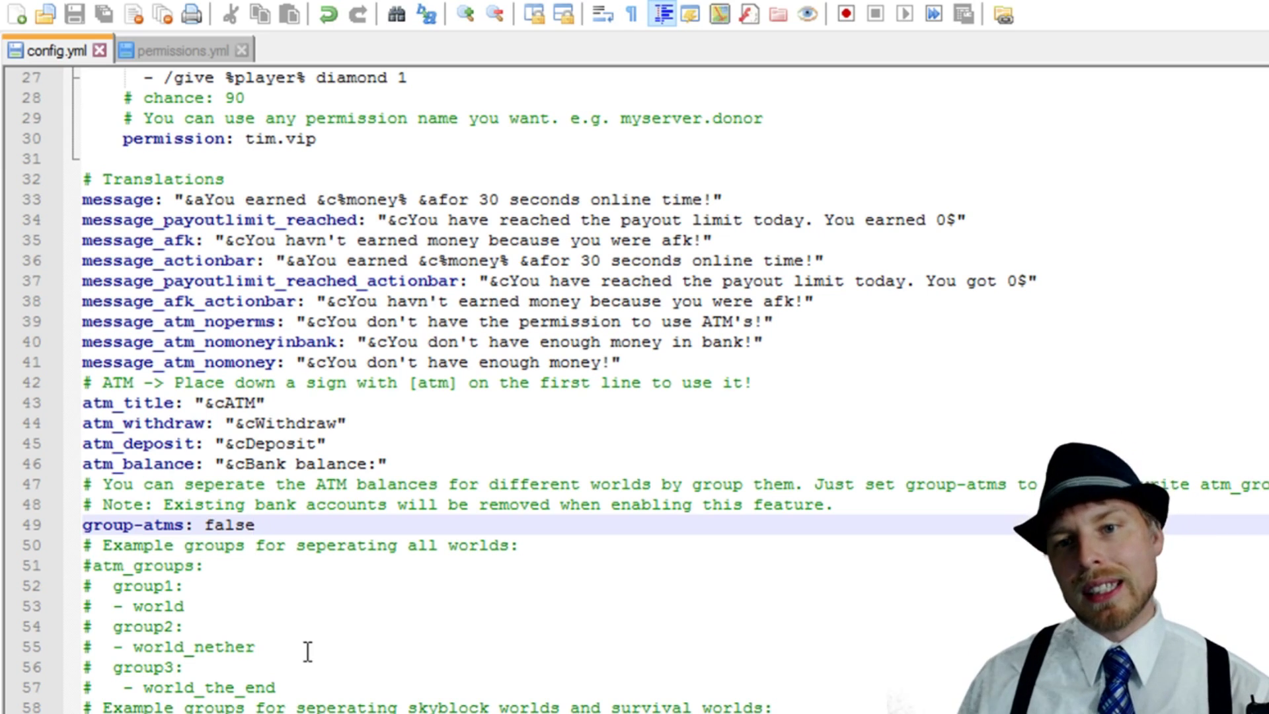
Scroll config.yml back up to the top of the file
{"action": "scroll", "coordinate": [307, 651], "scroll_direction": "up", "scroll_amount": 9}
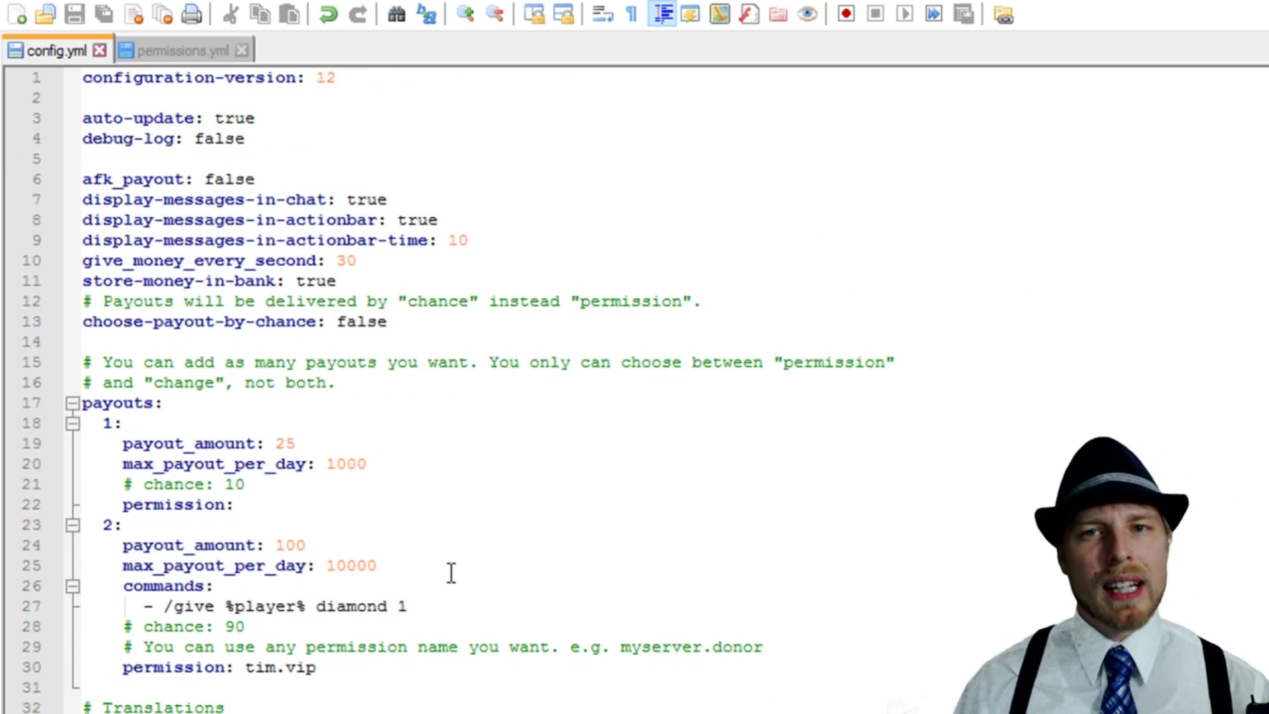